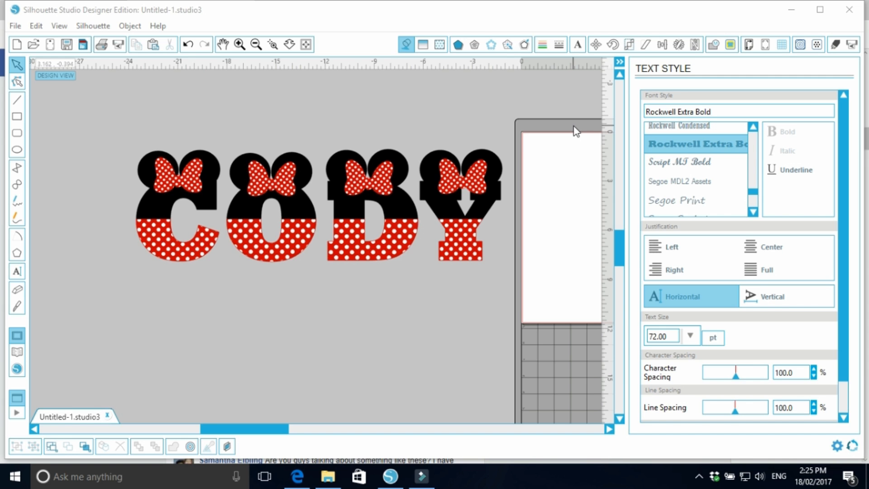
Start a new document and add the four-letter name in capitals on the page, using the Rockwell Extra Bold font.
click(18, 45)
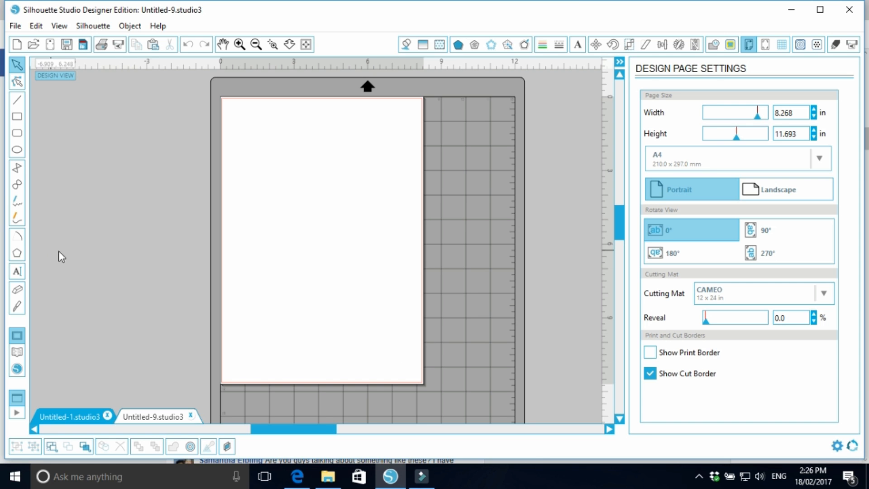
click(16, 271)
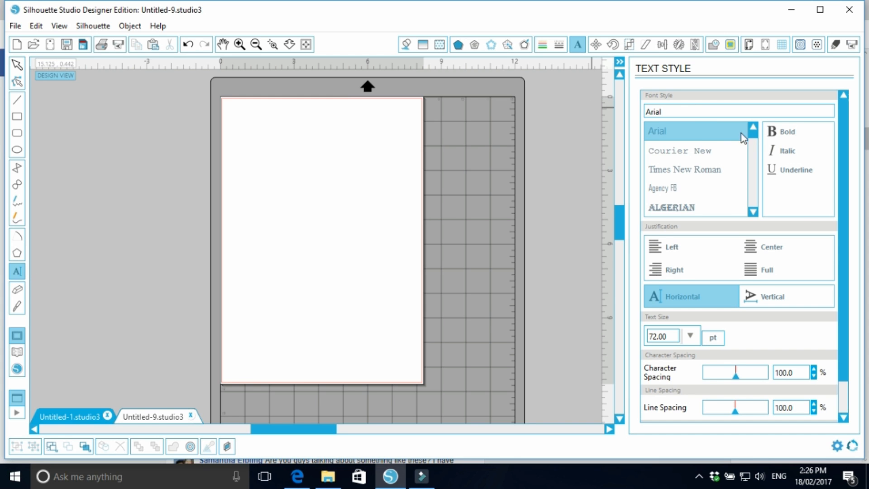
drag(753, 141, 755, 194)
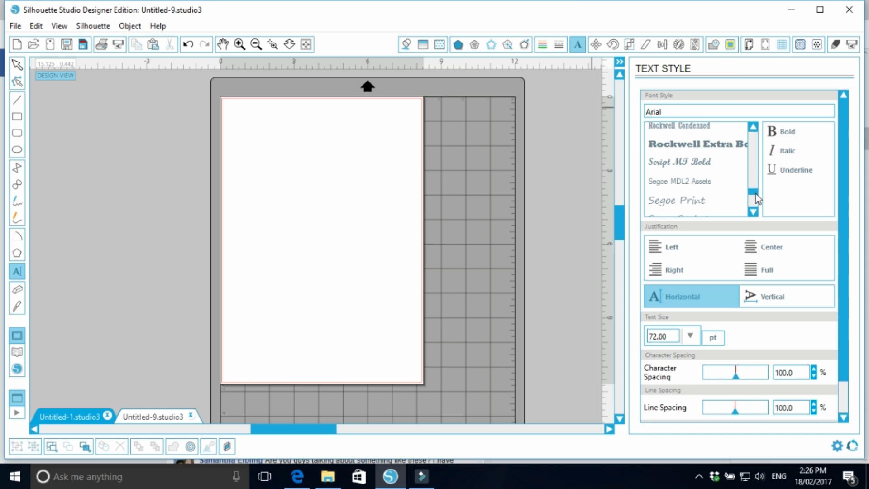
click(706, 145)
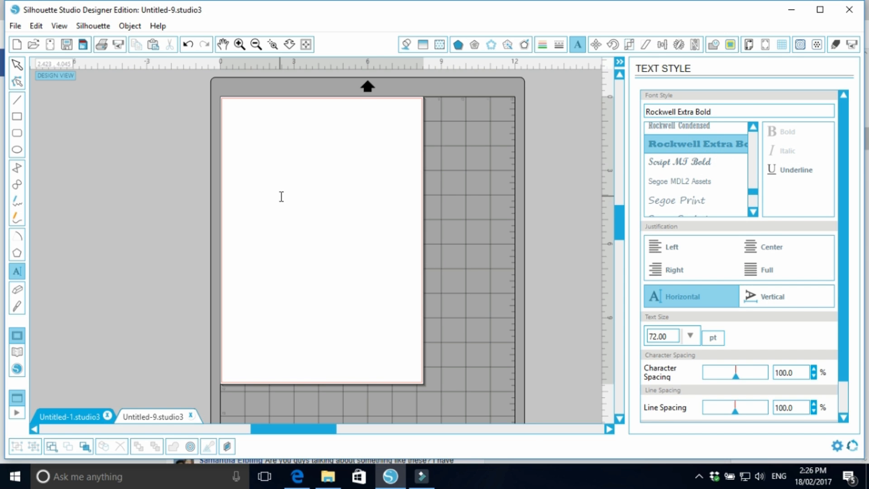
click(281, 195)
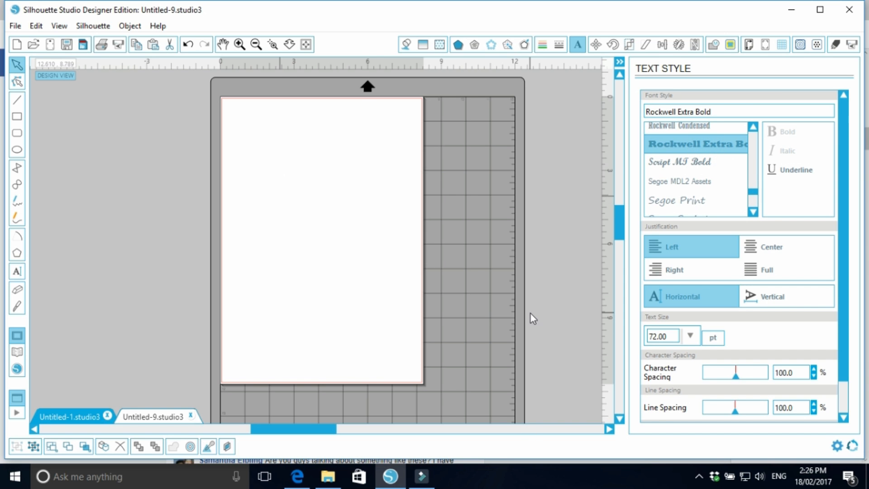
text(CODY)
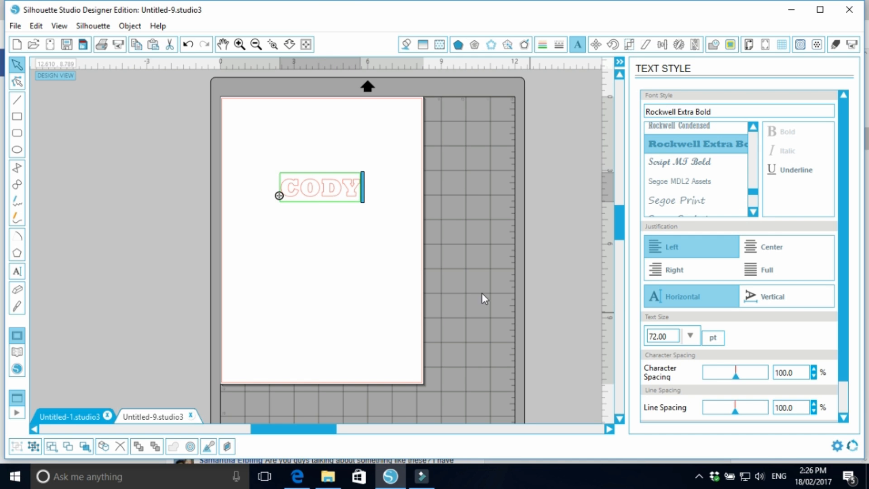
Shift the name slightly to the right on the page.
click(343, 240)
click(314, 199)
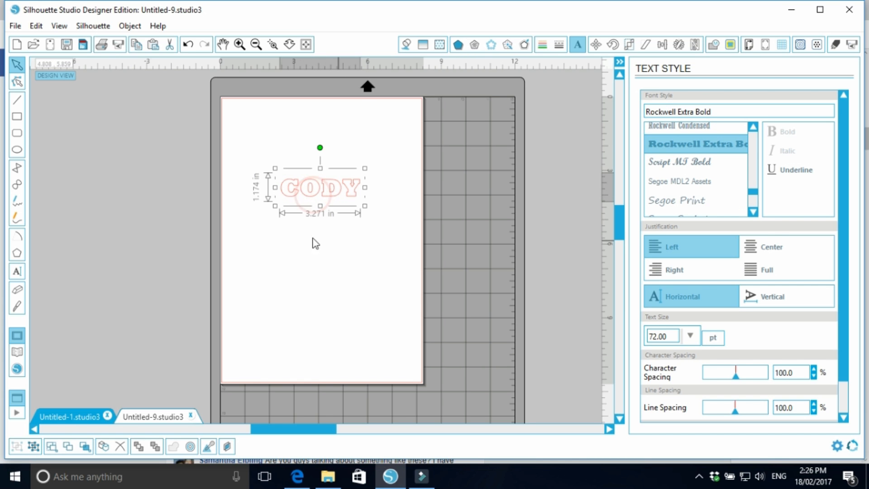
click(333, 267)
mouse_move(334, 193)
mouse_down()
mouse_move(349, 212)
mouse_move(347, 240)
mouse_move(330, 199)
mouse_up()
click(312, 206)
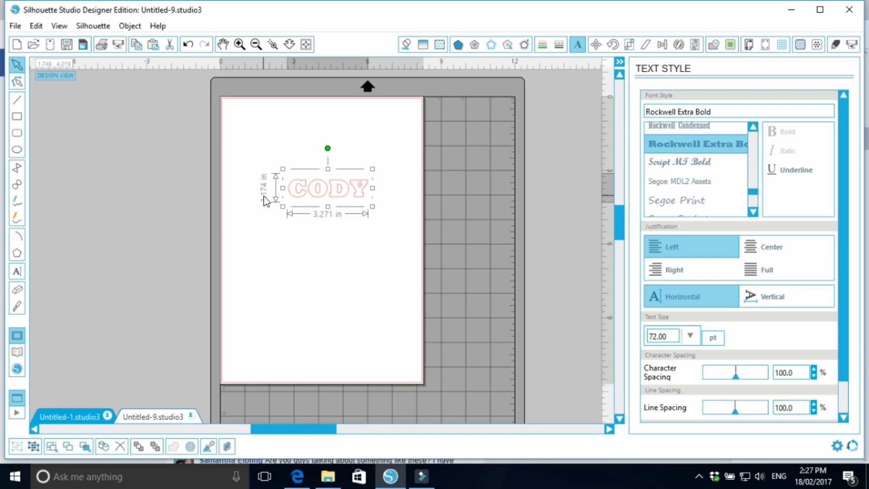
Ungroup the text of the name into separate letter shapes.
click(293, 235)
drag(284, 207, 379, 192)
click(35, 447)
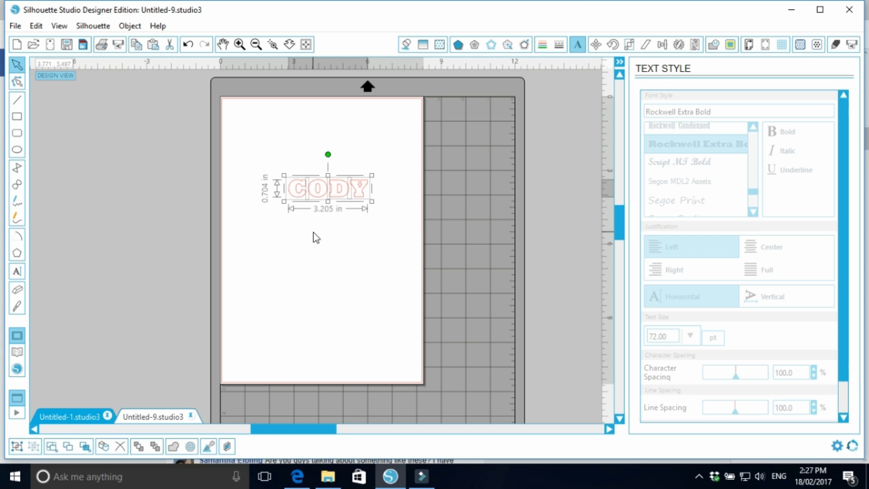
click(188, 49)
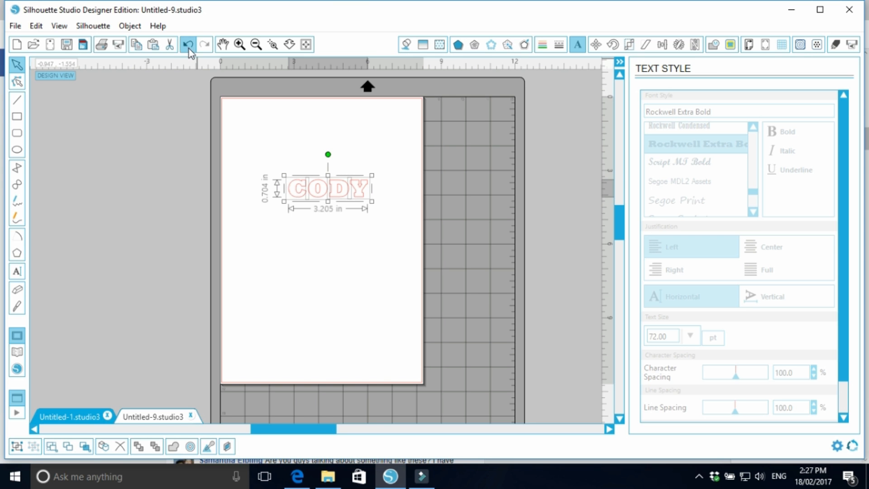
click(345, 190)
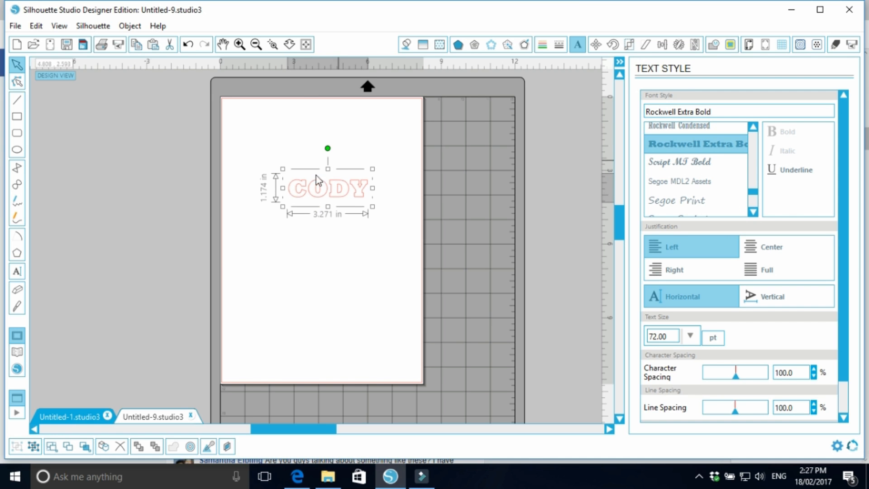
click(34, 447)
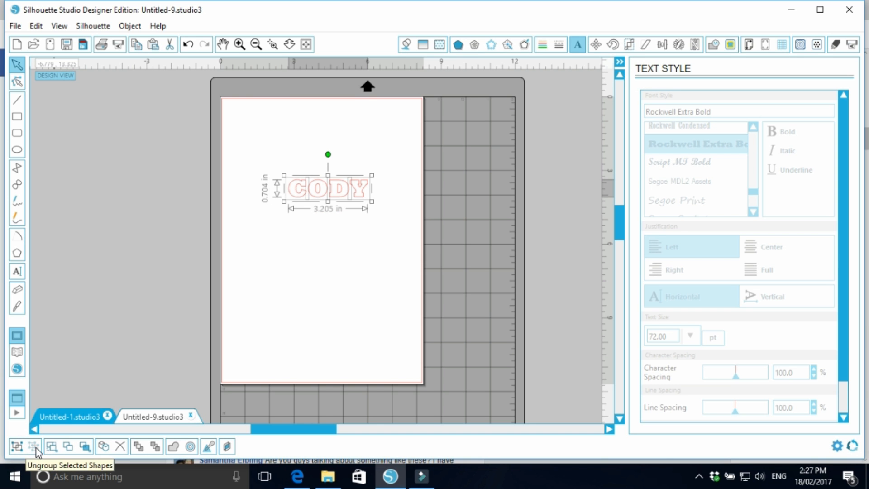
Try moving individual letters away from the word, and undo those moves.
click(343, 221)
drag(361, 191, 381, 222)
drag(344, 192, 294, 249)
drag(299, 198, 245, 231)
click(188, 45)
click(187, 44)
click(187, 44)
click(187, 45)
click(188, 44)
click(188, 44)
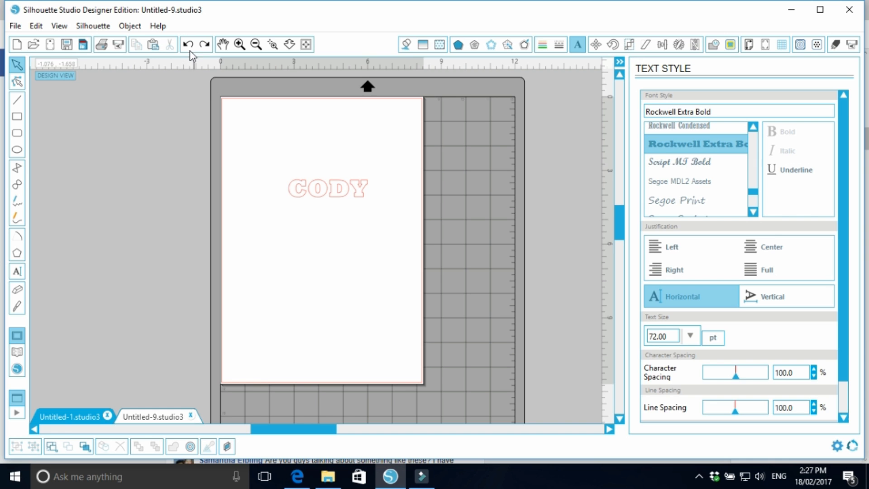
Select all four letters together and enlarge them proportionally to about 16.3 in wide and 3.6 in high.
drag(278, 208, 362, 221)
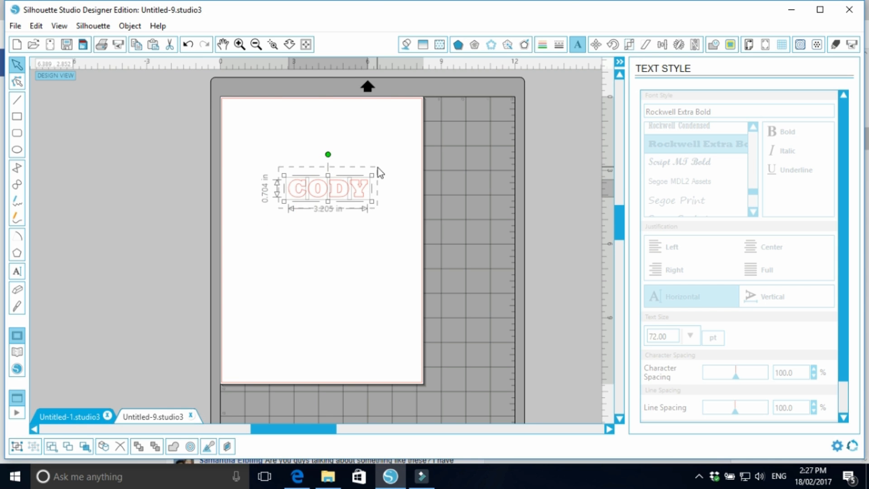
click(292, 253)
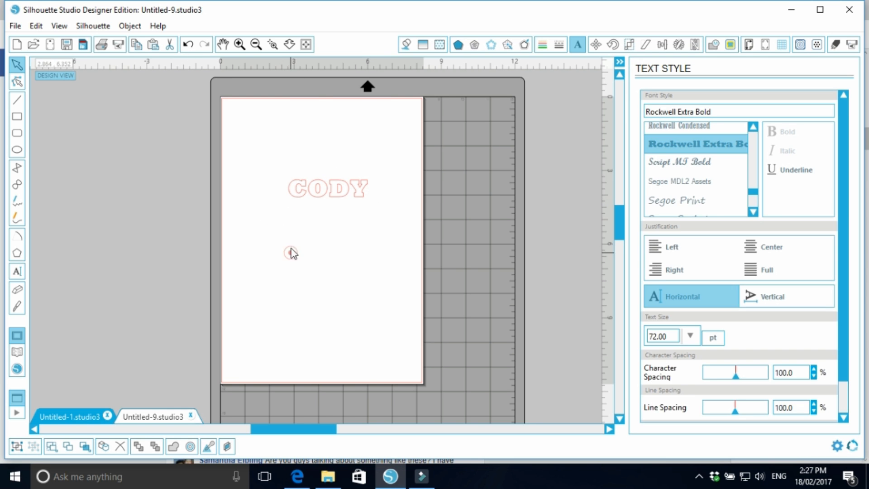
drag(280, 222, 382, 151)
right_click(384, 157)
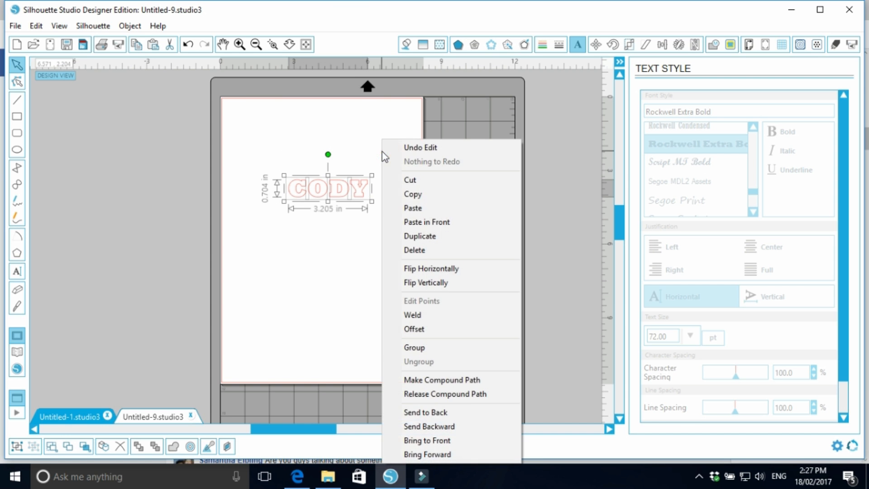
click(300, 306)
drag(286, 212, 393, 161)
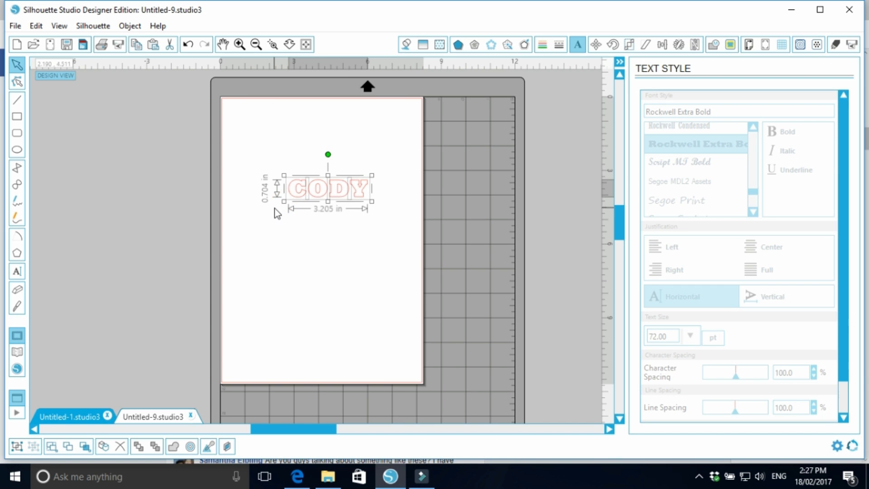
drag(284, 202, 88, 326)
drag(372, 248, 467, 338)
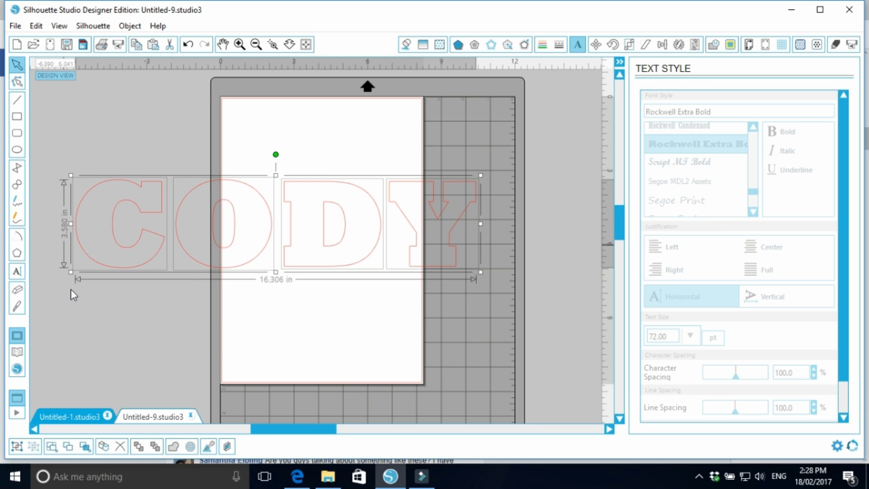
Enlarge the selected letters further to about 22.8 in wide and 5.0 in high.
drag(70, 272, 449, 201)
click(168, 260)
drag(409, 246, 474, 260)
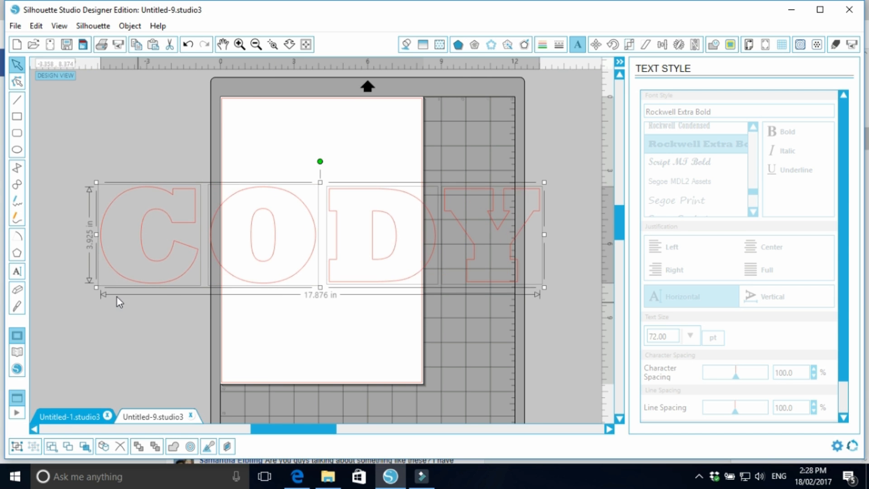
drag(86, 286, 53, 312)
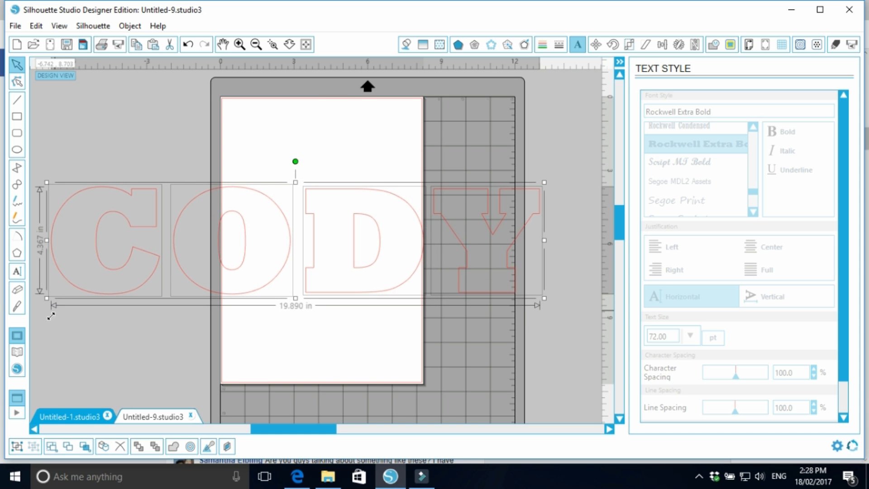
drag(544, 299, 608, 355)
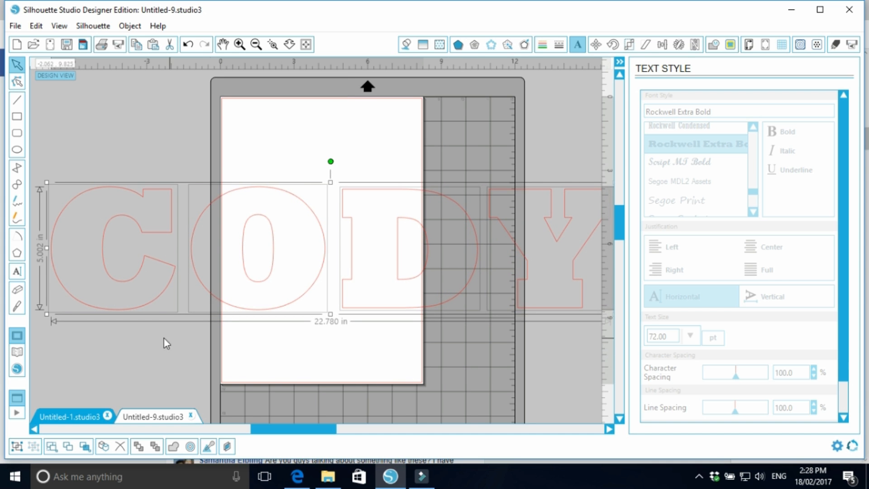
Move the enlarged letters together up across the upper part of the page and mat.
click(145, 344)
click(256, 44)
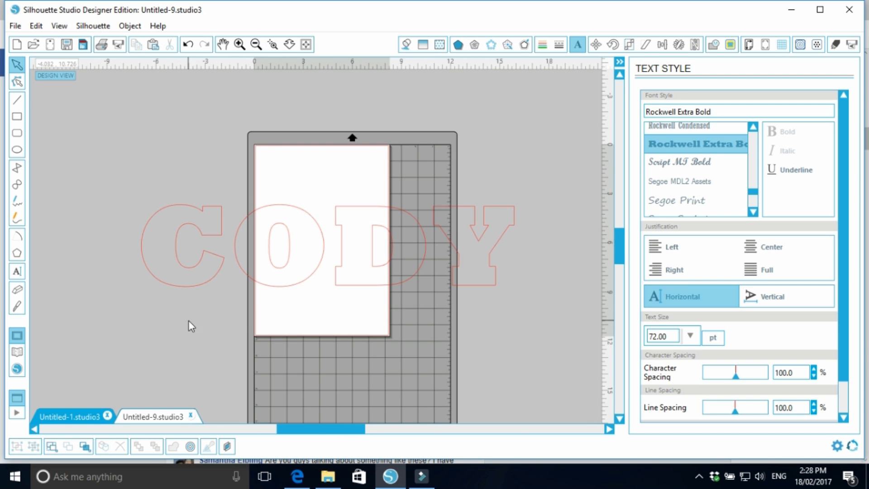
click(514, 216)
drag(488, 292, 511, 244)
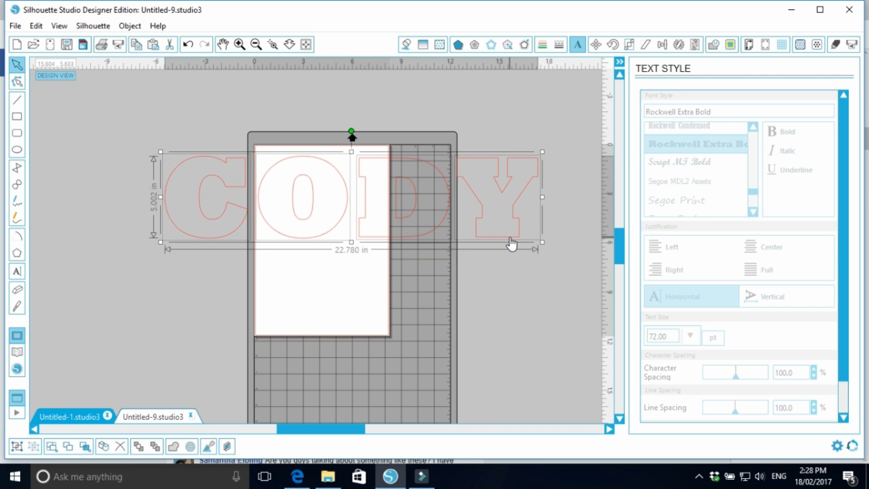
click(486, 293)
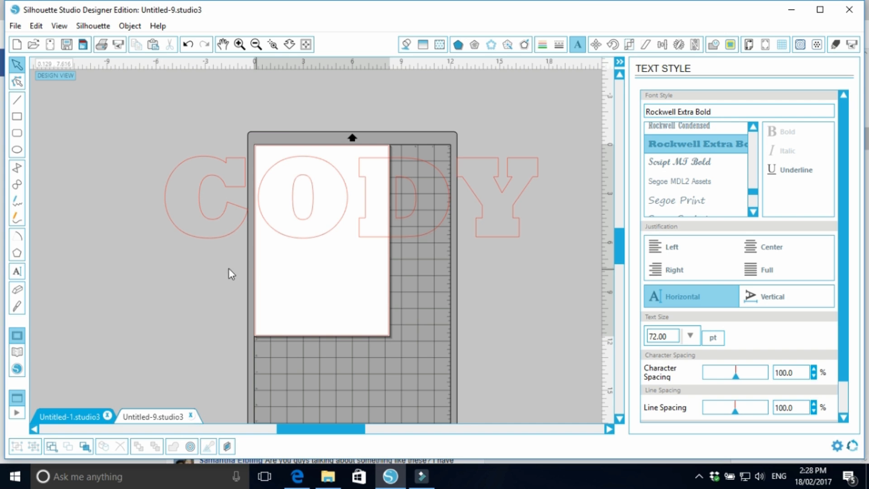
Set both the fill colour and the line colour of all four letters to black.
drag(174, 259, 568, 232)
drag(568, 201, 570, 136)
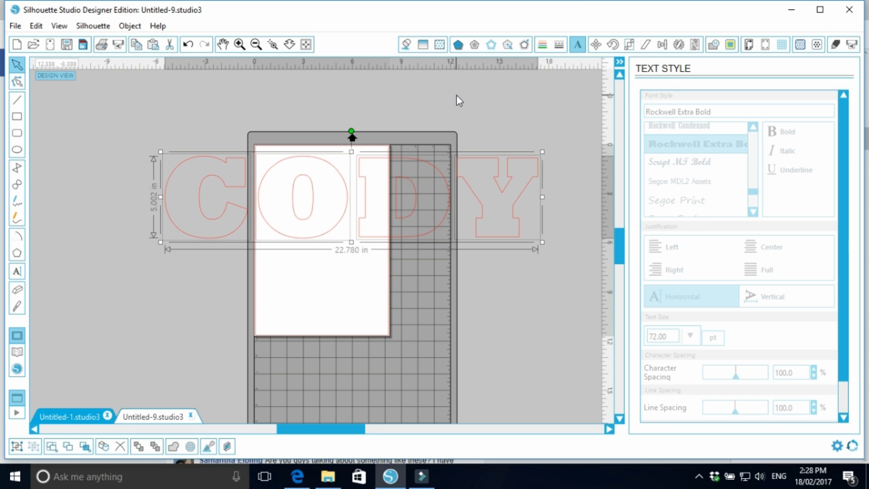
click(407, 44)
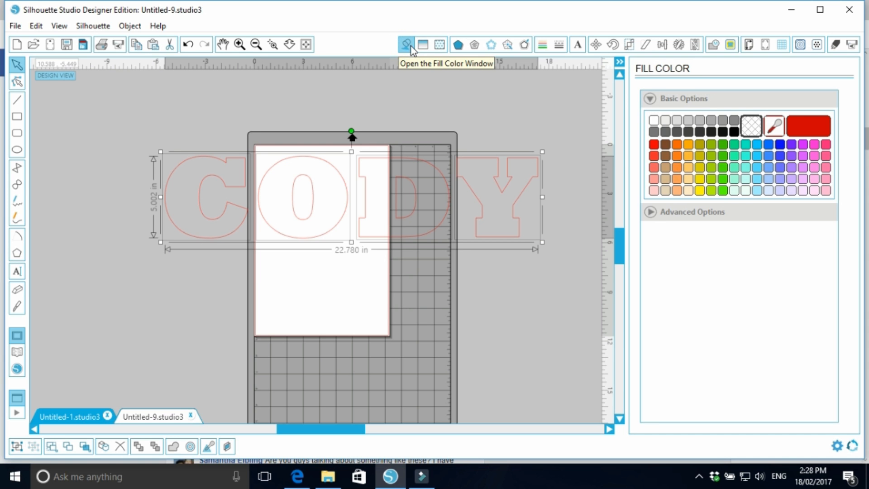
click(734, 131)
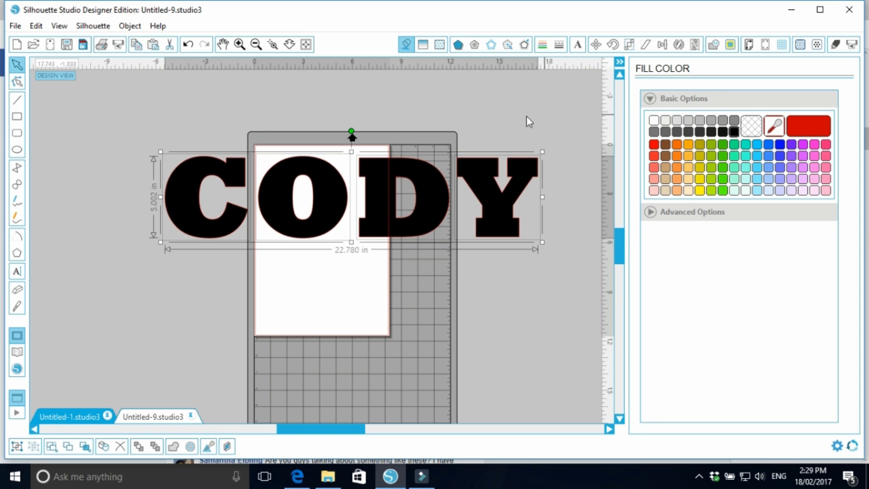
click(544, 47)
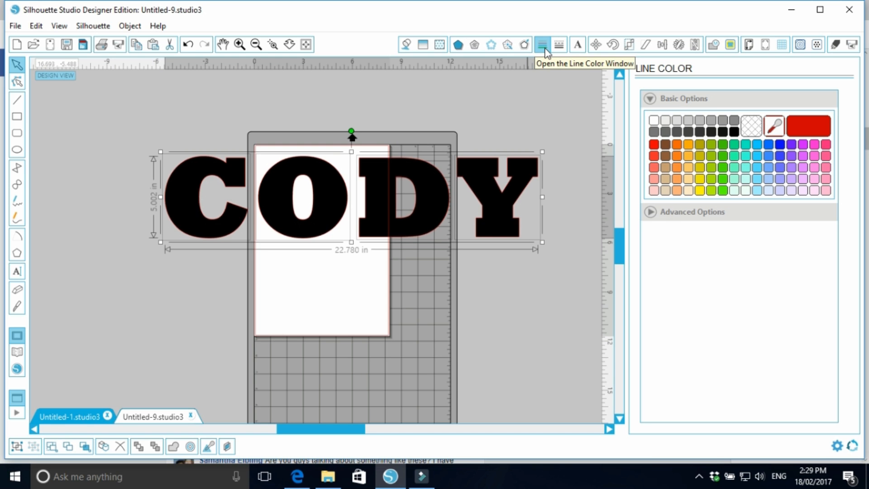
click(734, 131)
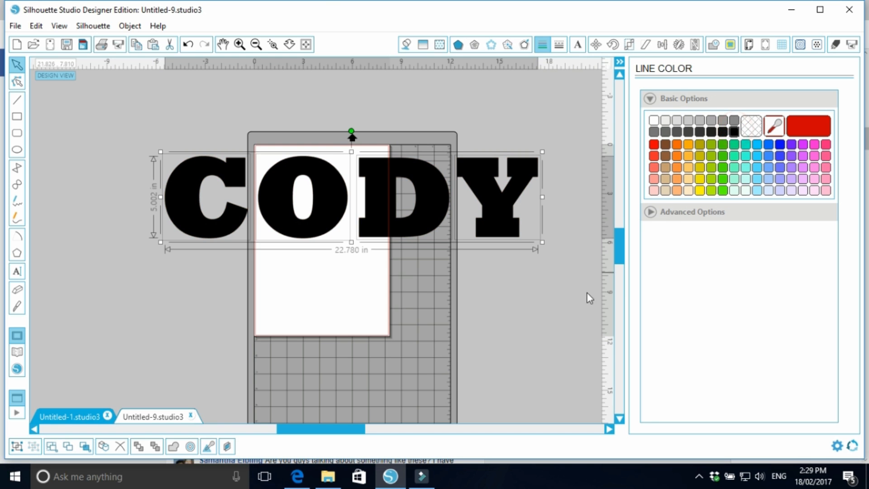
click(532, 289)
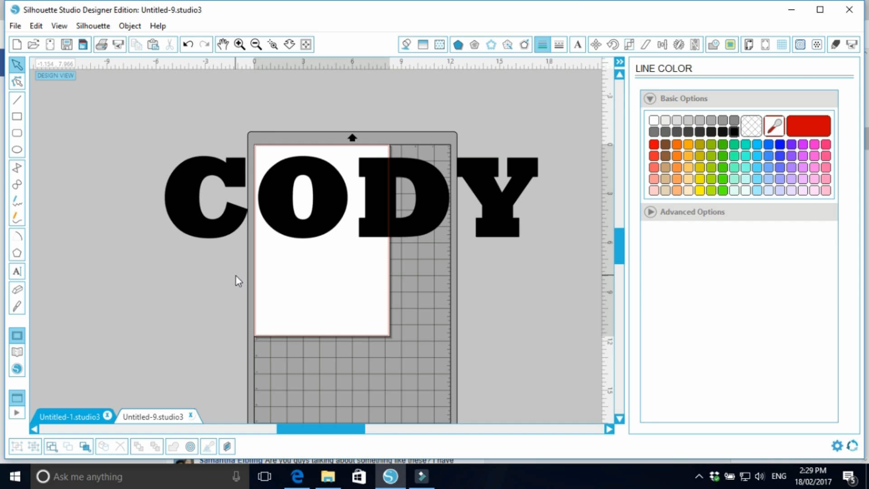
Duplicate all four black letters and place the copy directly below the original row.
drag(161, 251, 556, 133)
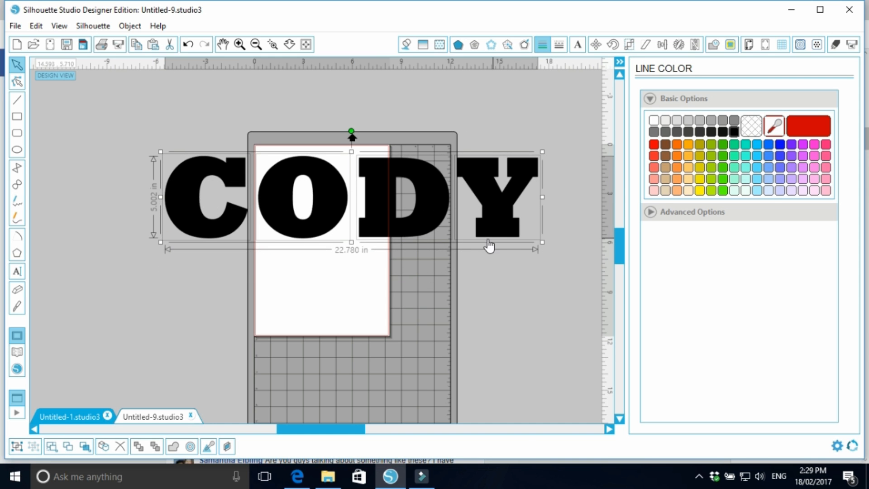
right_click(484, 204)
click(517, 236)
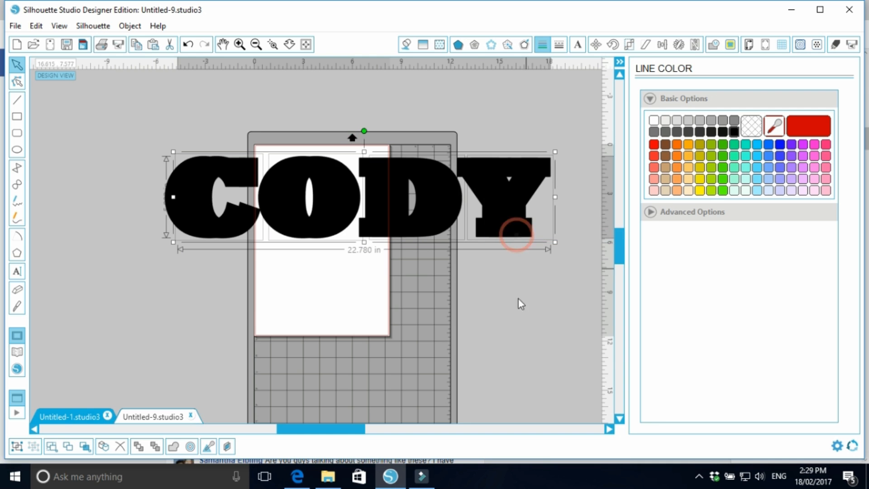
drag(439, 210, 426, 305)
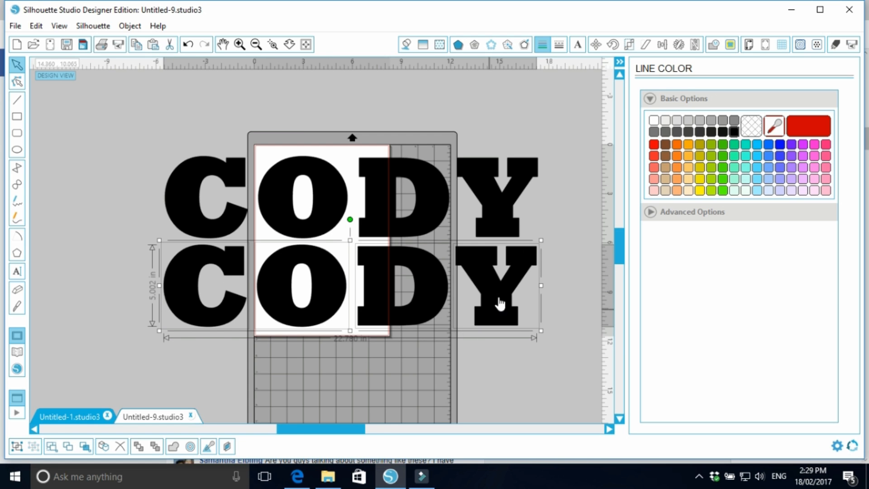
Open the polka-dot pattern "3" from the Mickey Mouse Clipart folder of the library.
click(20, 351)
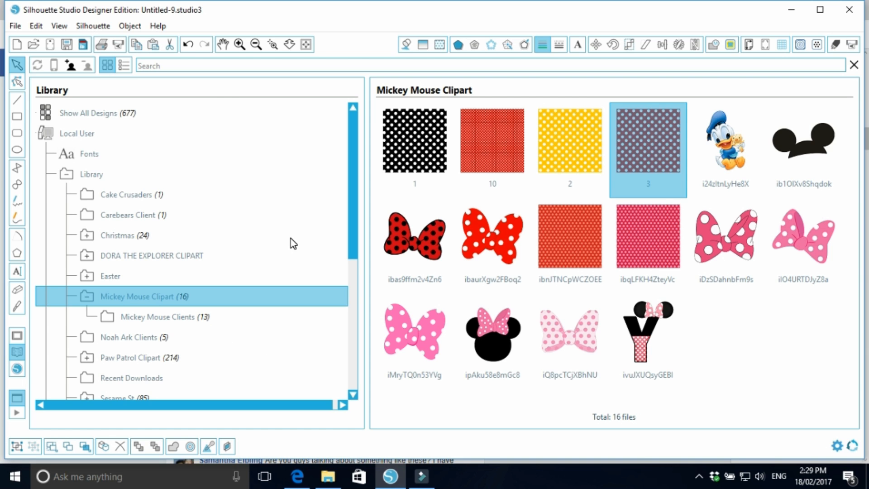
double_click(657, 148)
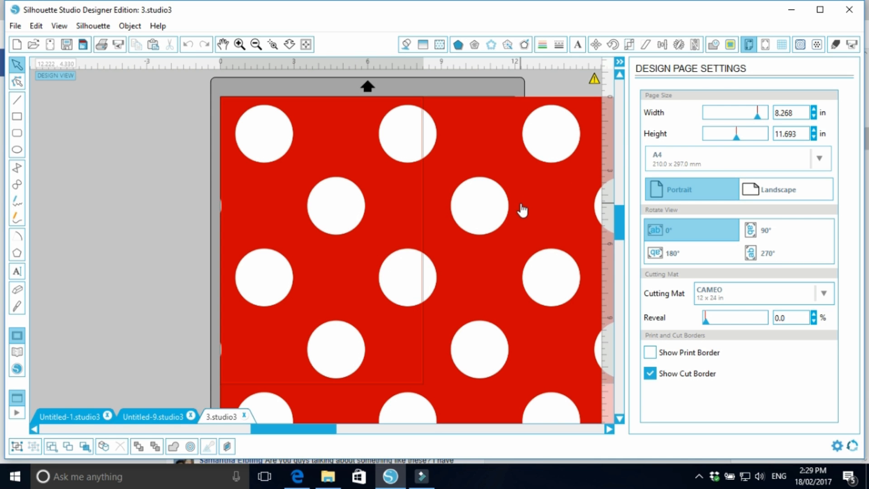
Close the polka-dot pattern document and return to the name design in Untitled-9.
click(154, 417)
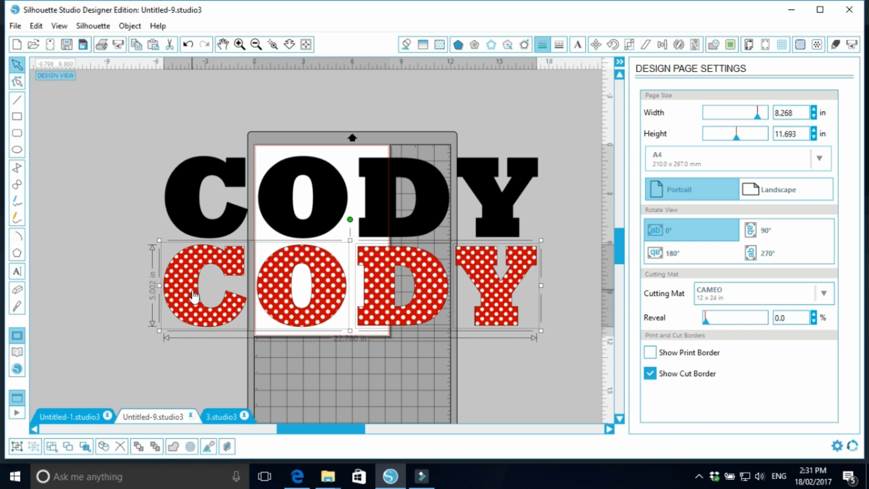
click(228, 416)
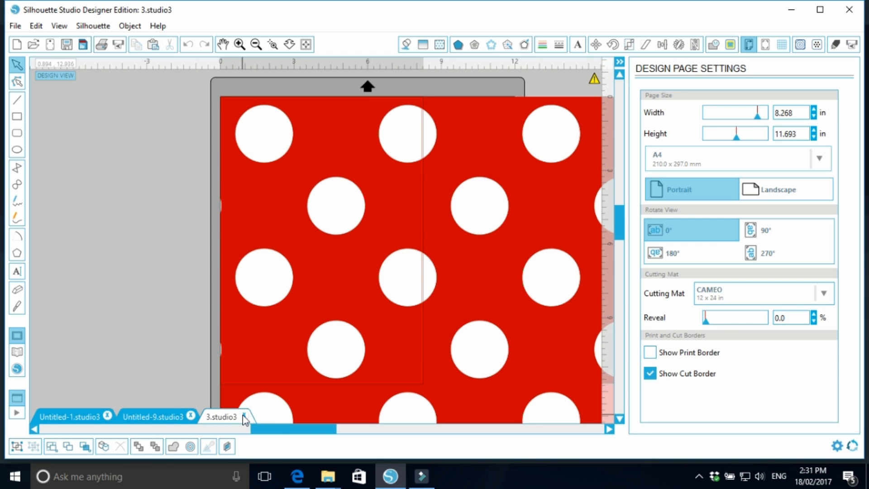
click(243, 415)
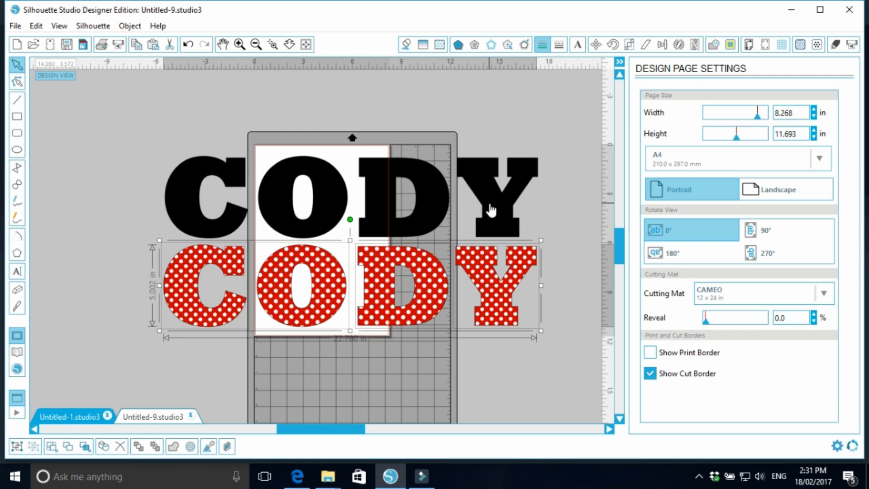
Match the line colour of the polka-dot letters to the red of their pattern by sampling it.
click(542, 44)
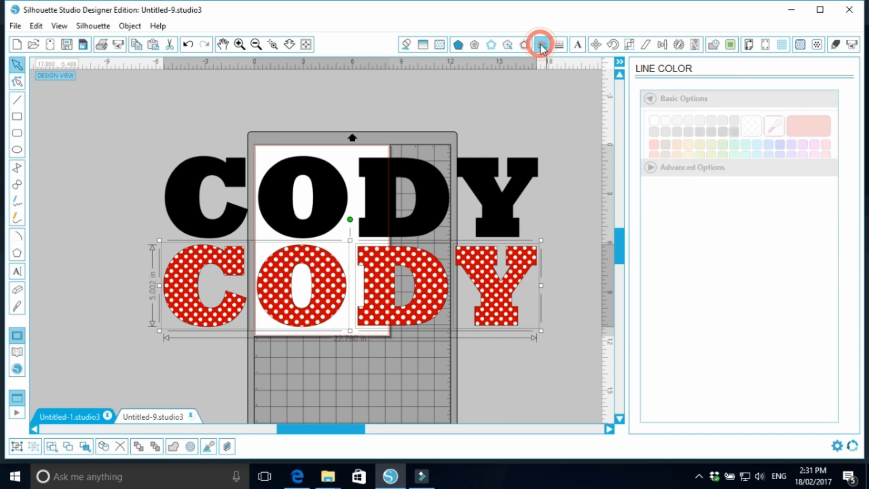
click(772, 128)
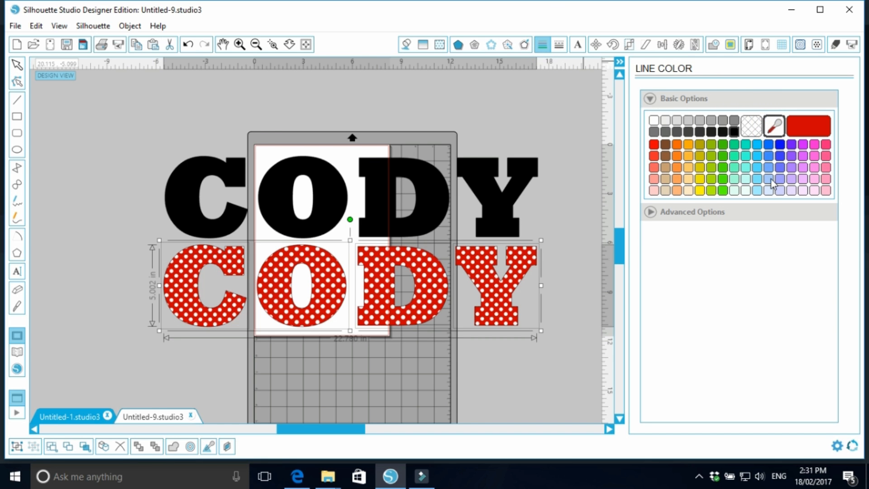
click(535, 254)
click(542, 355)
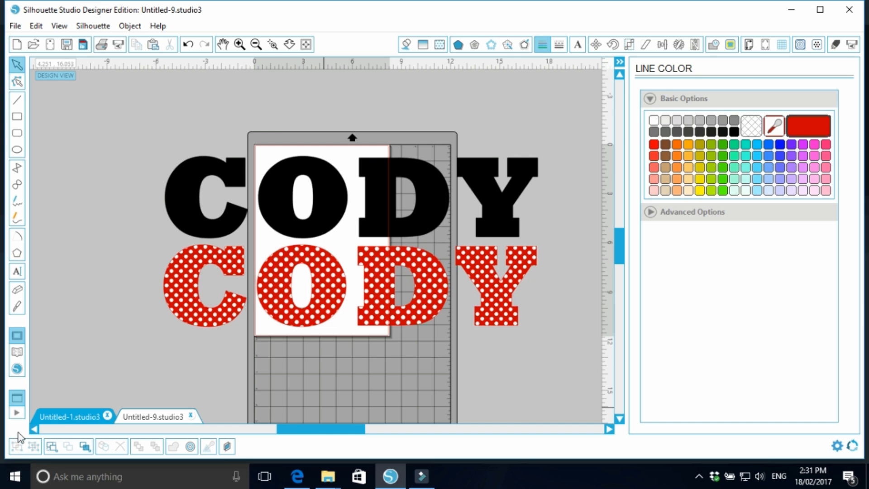
Slice all four polka-dot letters horizontally through the middle with the Straight knife, using the finished example as reference.
click(70, 416)
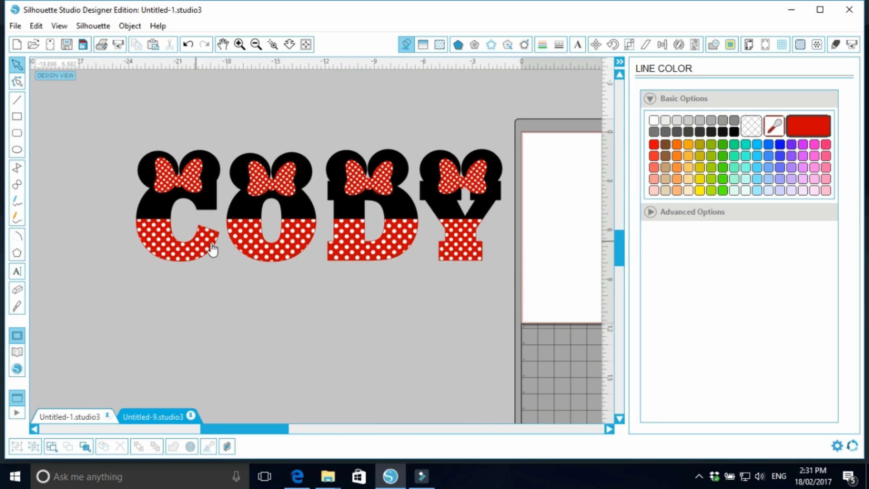
click(165, 415)
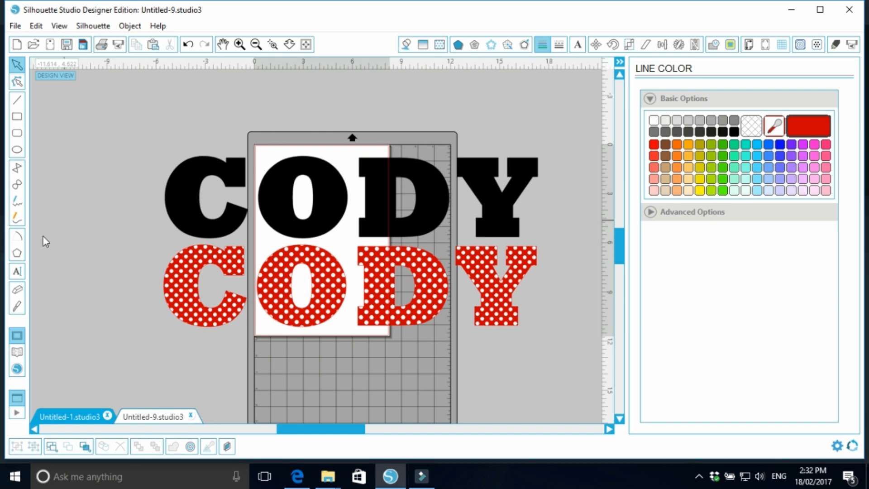
click(18, 308)
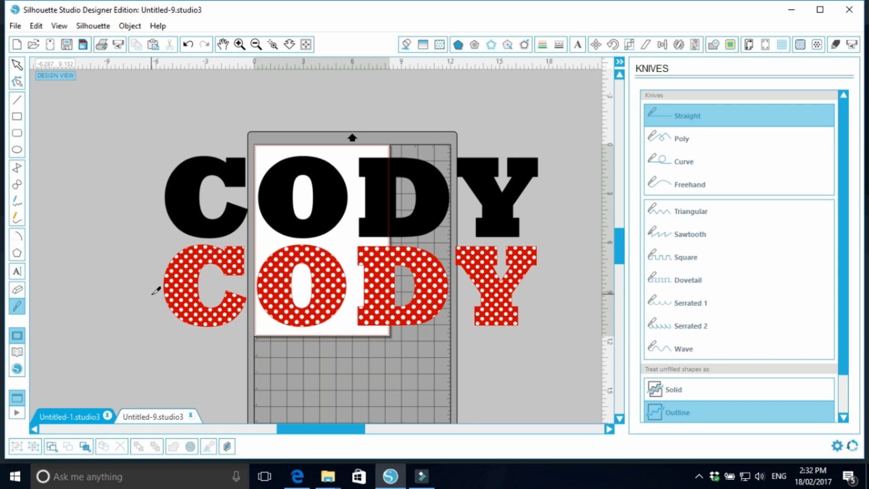
drag(152, 287, 538, 295)
click(20, 67)
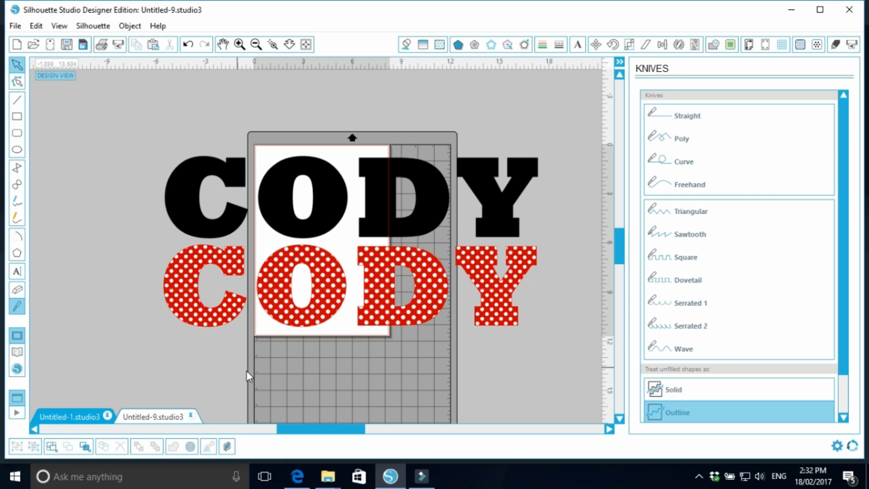
drag(214, 329, 216, 378)
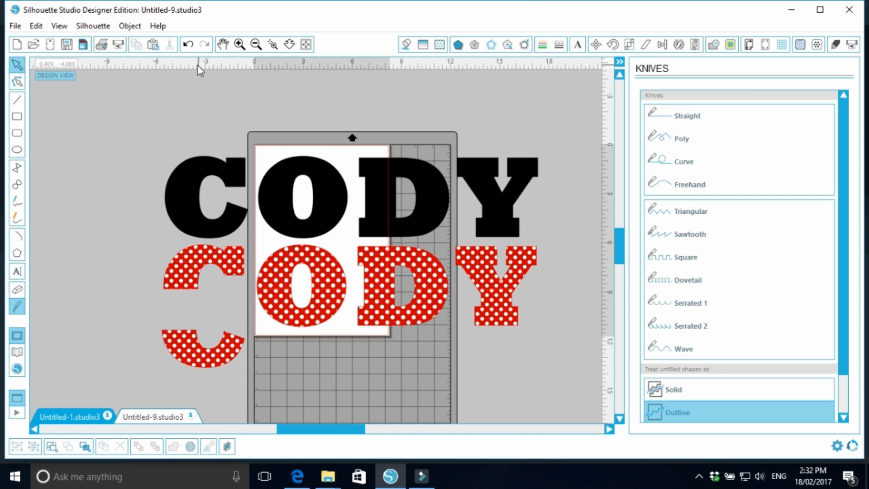
click(188, 45)
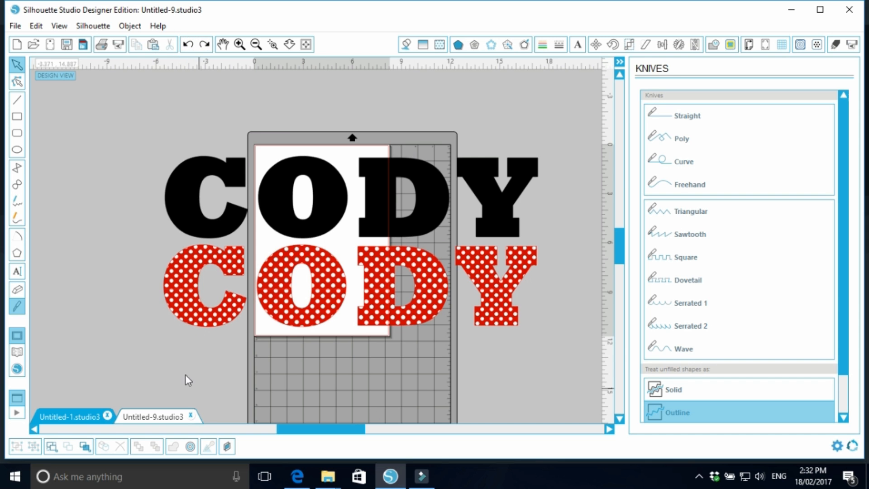
Move the lower halves of the polka-dot letters onto the black letters and delete the leftover polka-dot upper halves.
drag(151, 349, 546, 290)
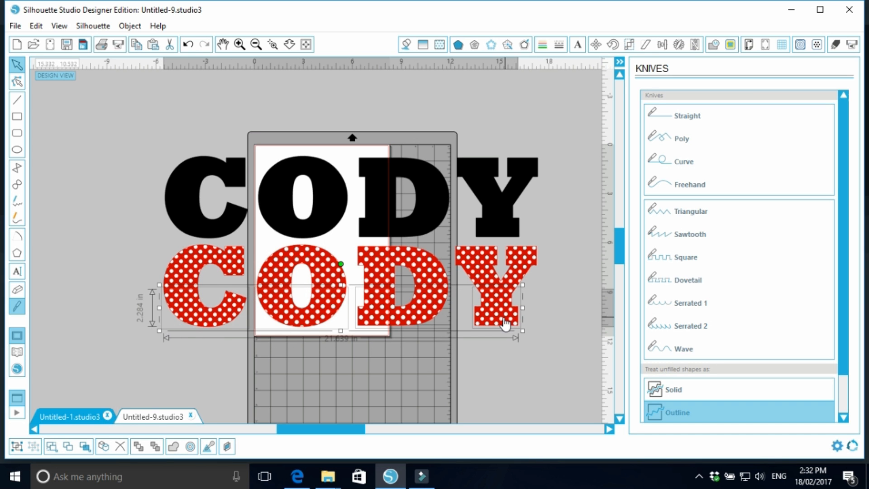
drag(505, 322, 506, 235)
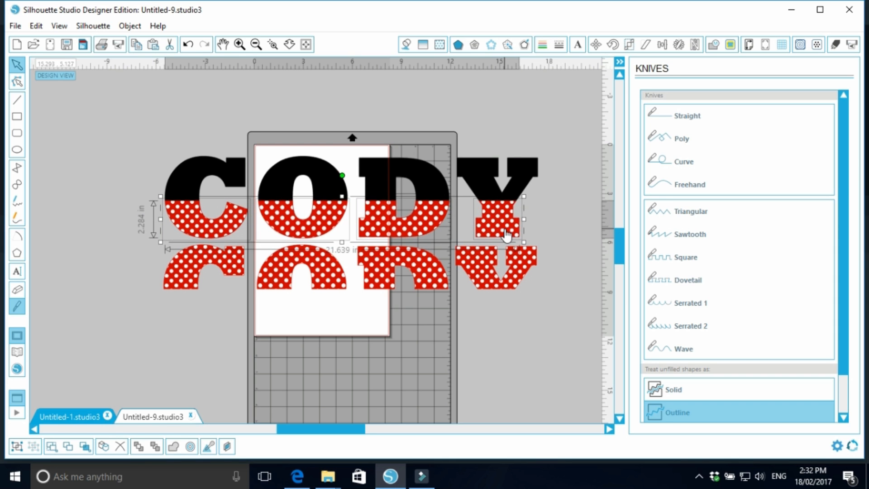
click(314, 411)
drag(140, 332, 562, 252)
key(Delete)
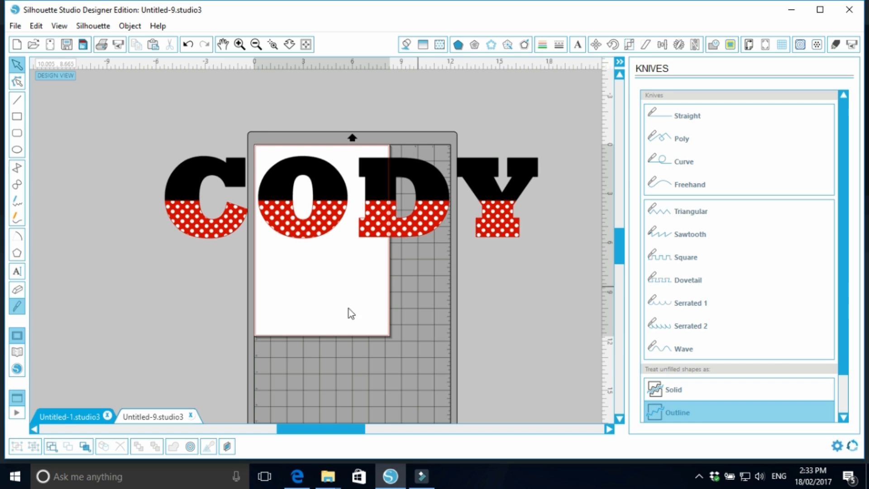
Group the black first letter with its polka-dot lower half.
drag(170, 260, 548, 247)
drag(157, 258, 251, 195)
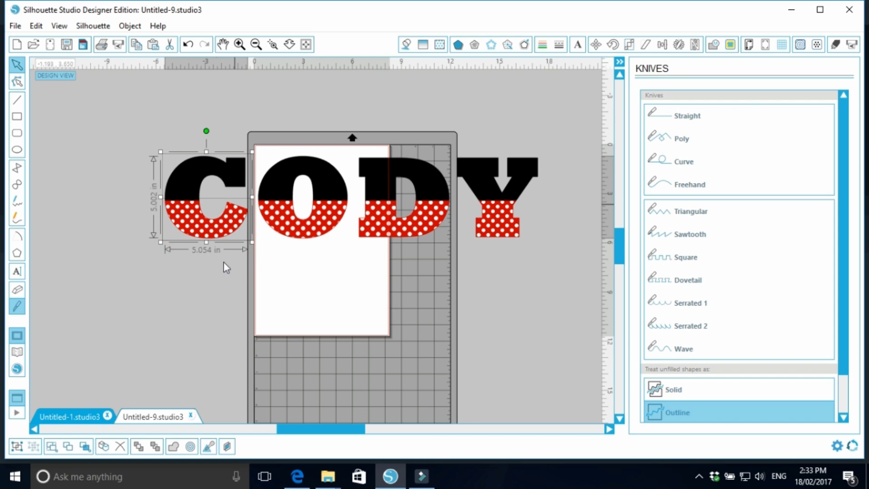
click(17, 448)
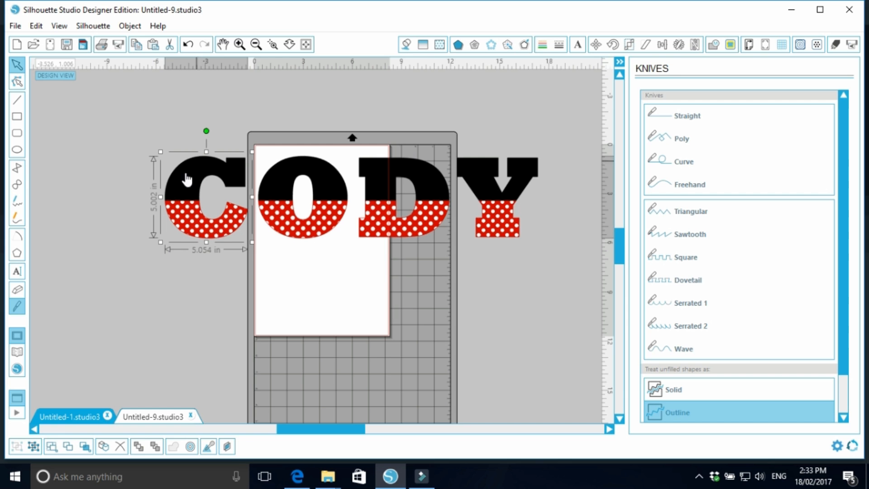
drag(326, 231, 327, 363)
drag(318, 231, 319, 268)
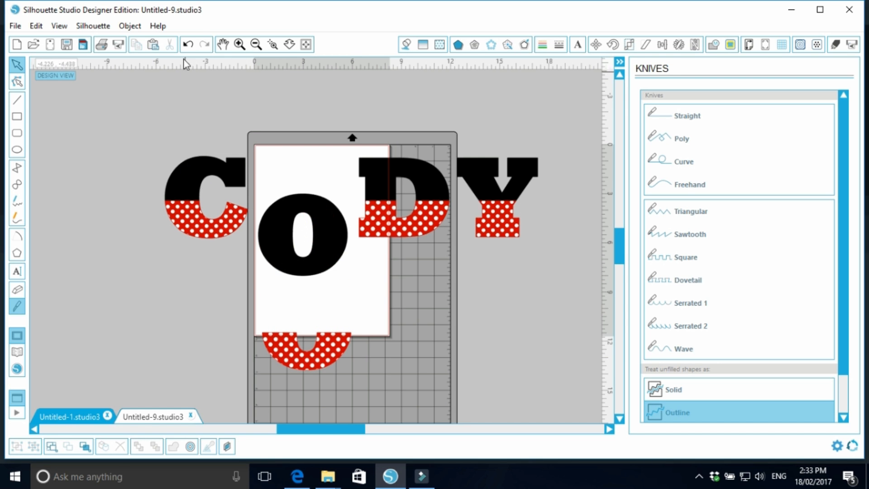
click(188, 45)
click(188, 45)
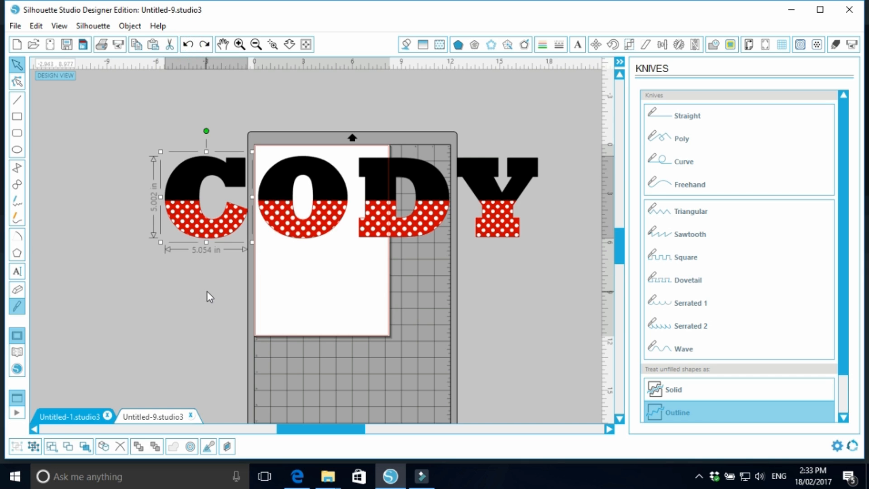
Group each of the other three black letters with its polka-dot half, and nudge the first letter slightly toward the second.
drag(264, 250, 341, 151)
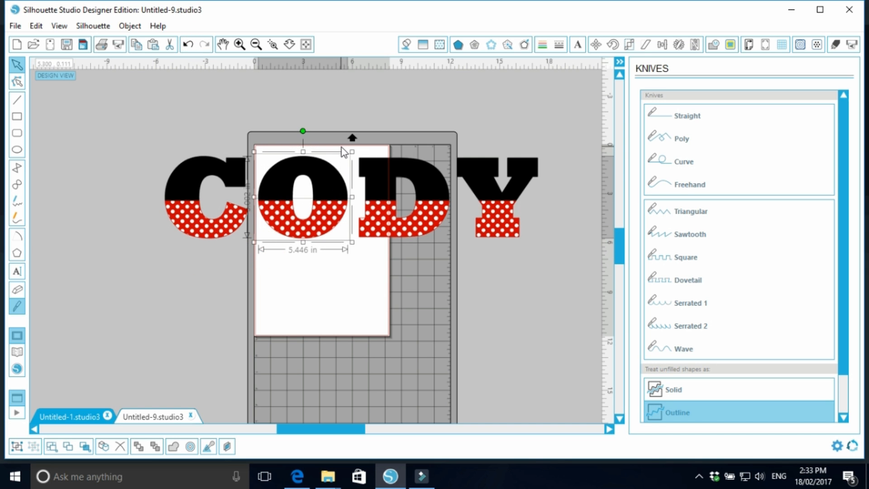
click(17, 448)
drag(351, 249, 440, 169)
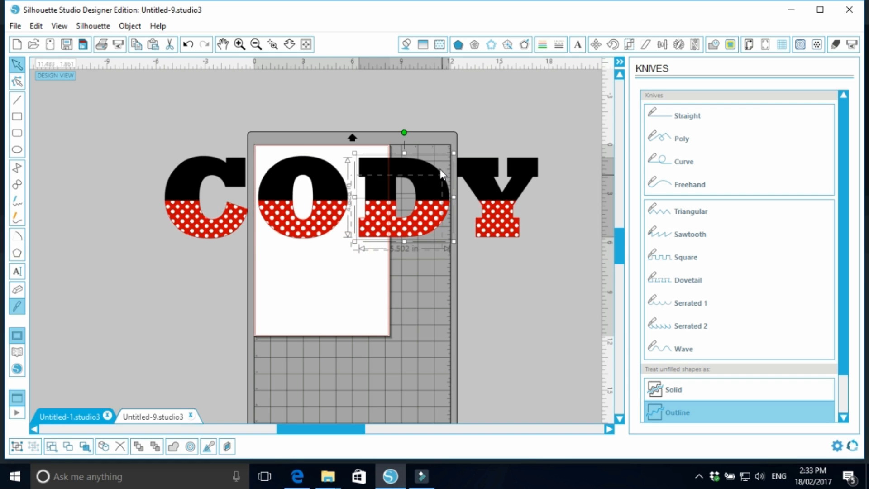
click(17, 447)
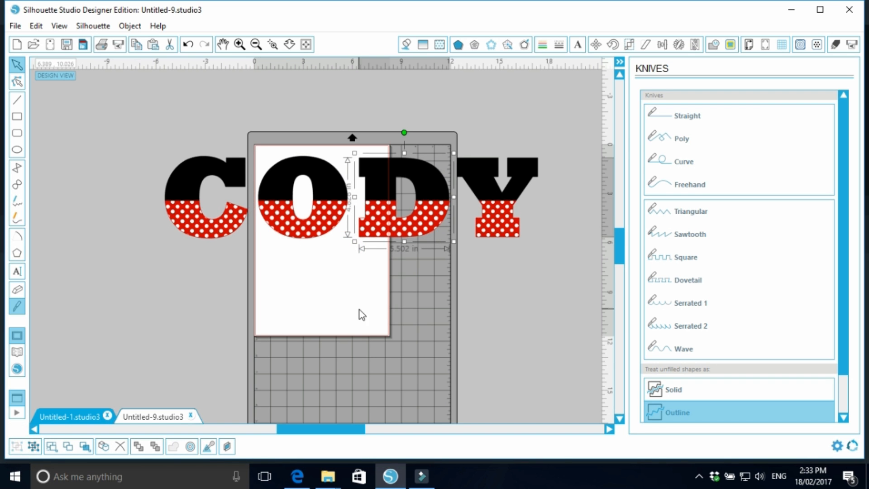
drag(470, 254, 484, 229)
click(17, 447)
mouse_move(194, 228)
mouse_down()
mouse_move(176, 220)
mouse_move(196, 251)
mouse_move(199, 234)
mouse_up()
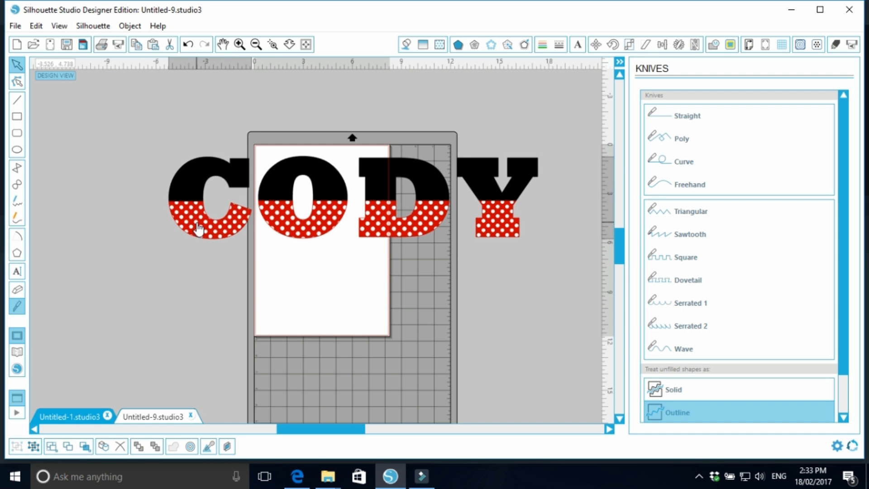
click(199, 248)
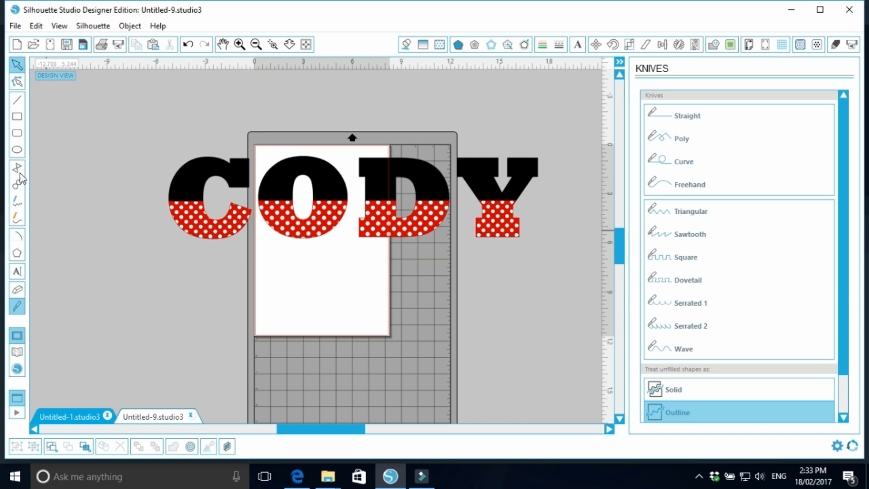
Draw a circle about 1.8 in wide below the second letter and place a duplicate directly beside it.
click(19, 150)
drag(279, 263, 308, 292)
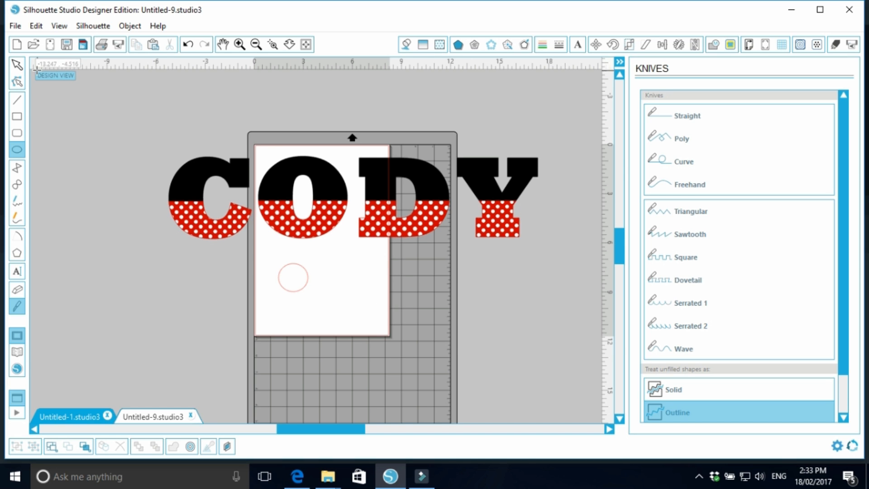
click(16, 65)
drag(295, 282, 299, 293)
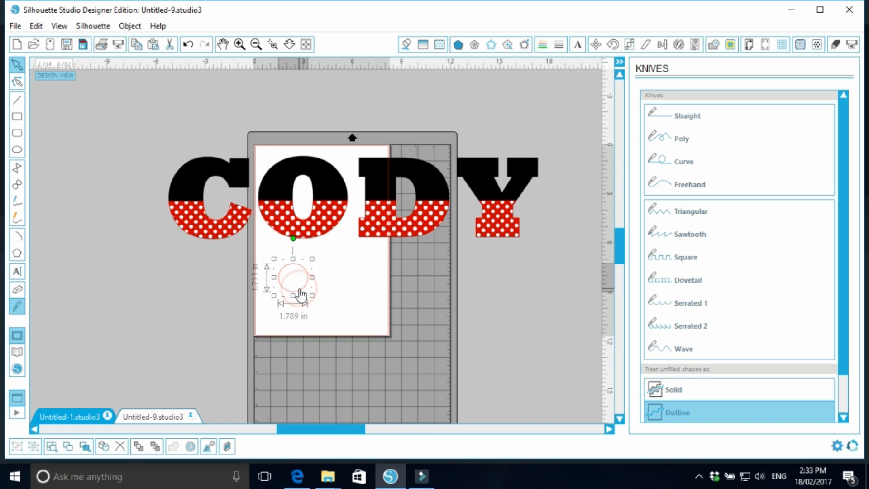
right_click(299, 293)
click(342, 270)
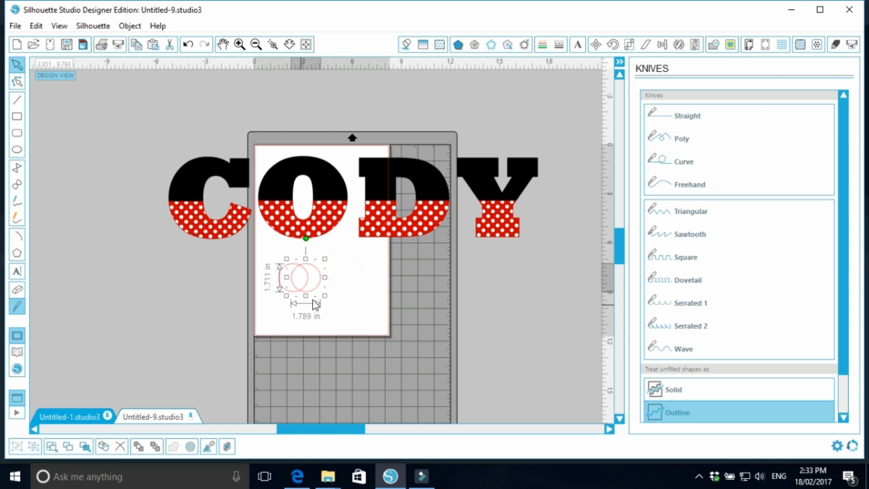
drag(312, 294, 331, 295)
click(283, 309)
Set both the fill colour and the line colour of the two circles to black.
drag(279, 311, 355, 270)
click(406, 44)
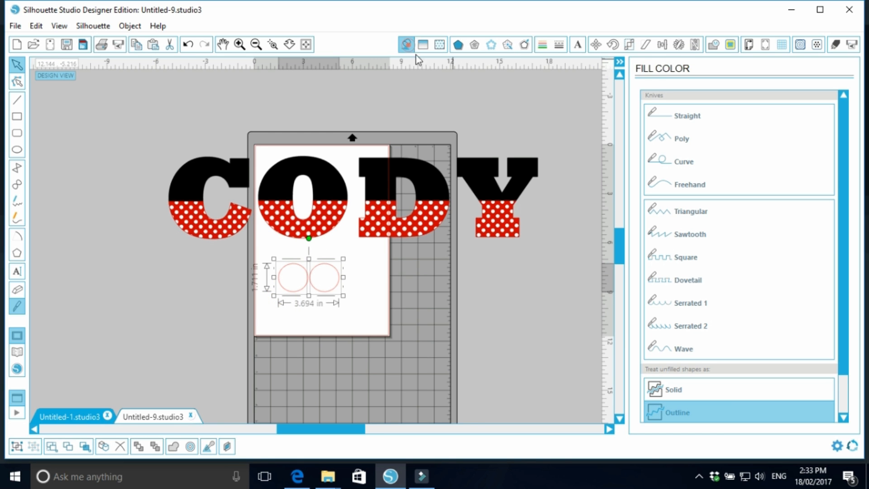
click(733, 131)
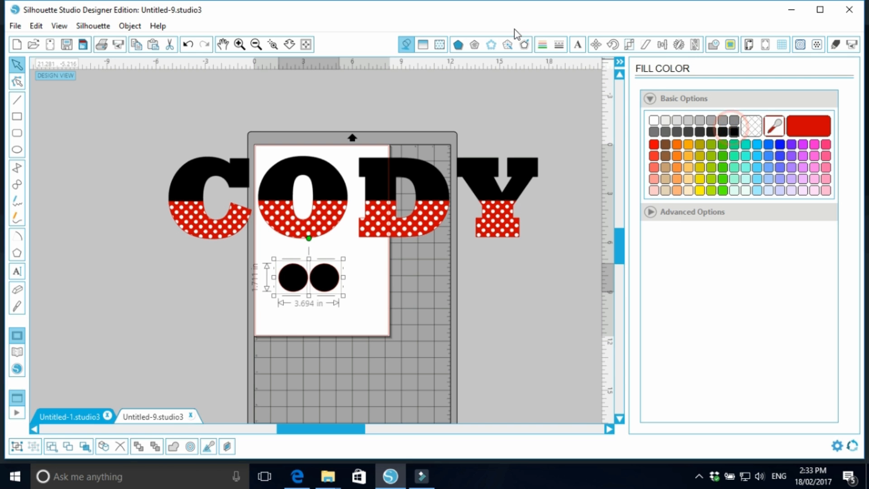
click(542, 43)
click(734, 131)
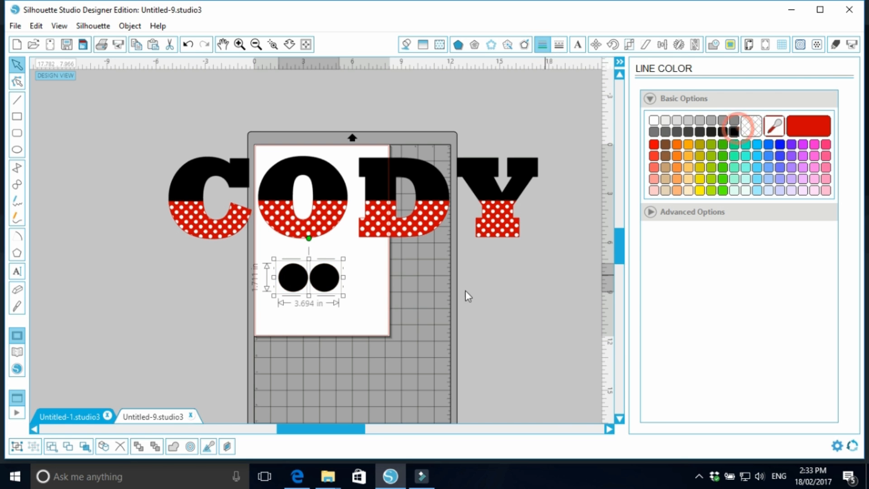
Try the two black circles as ears on the second letter and enlarge the pair to about 3.9 in wide overall.
click(347, 312)
click(326, 277)
drag(279, 302, 318, 160)
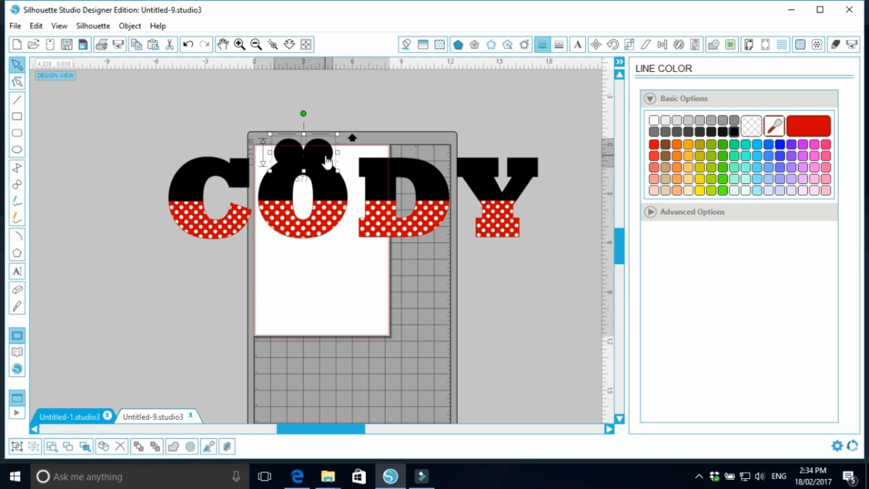
key(ctrl+z)
drag(292, 297, 340, 285)
click(315, 319)
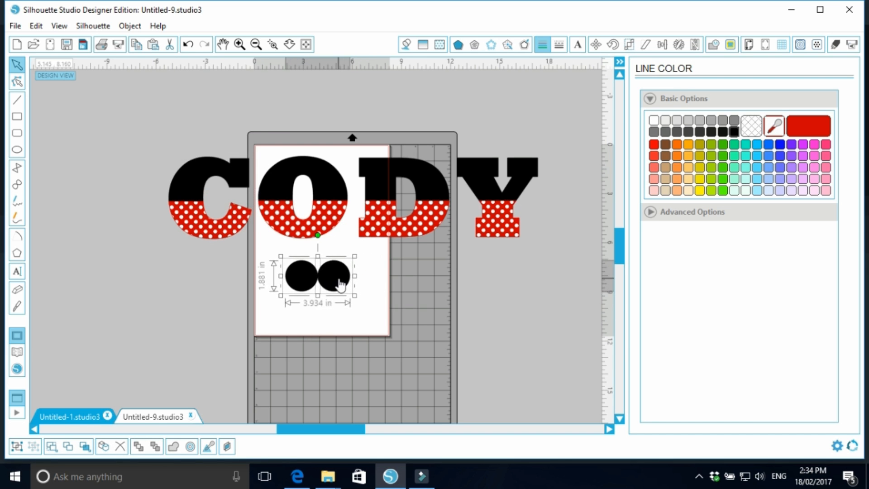
Open the red bow with black dots, "ibas9ffm2v4Zn6", from the Mickey Mouse Clipart folder of the library.
click(378, 308)
click(17, 351)
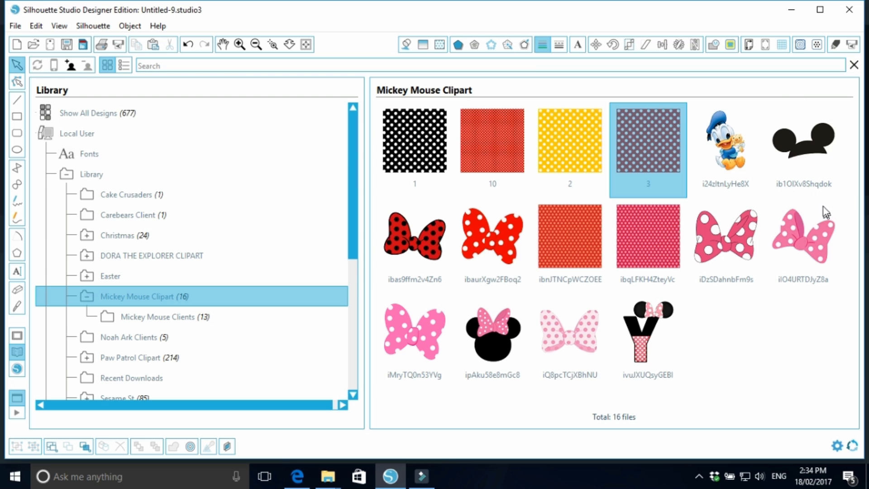
double_click(427, 235)
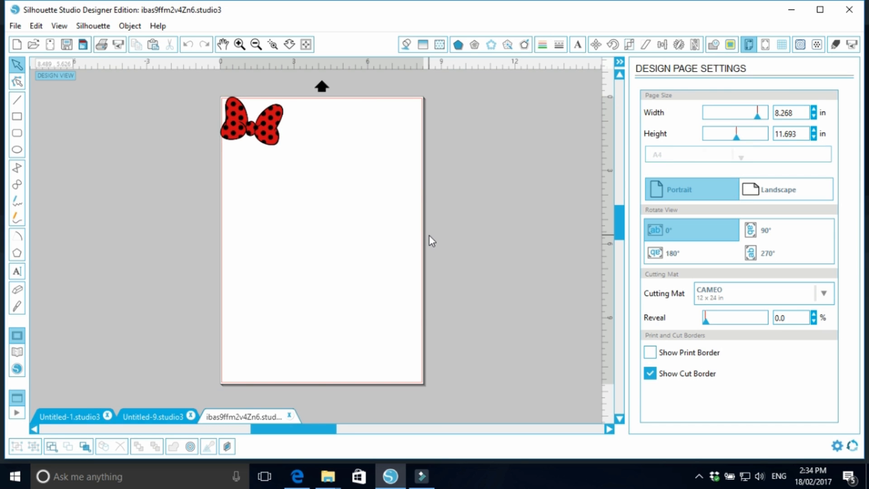
Move the red bow toward the middle of the page and rotate it slightly counterclockwise so it sits level.
drag(264, 129, 378, 231)
drag(366, 174, 355, 169)
click(384, 299)
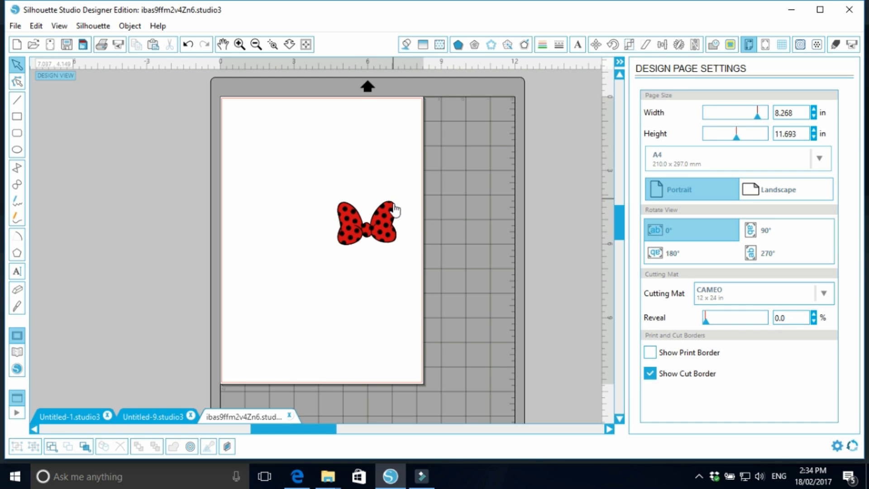
Try to fill the red bow with the red polka-dot pattern "3" from the Mickey Mouse Clipart folder, closing the extra pattern document.
click(154, 417)
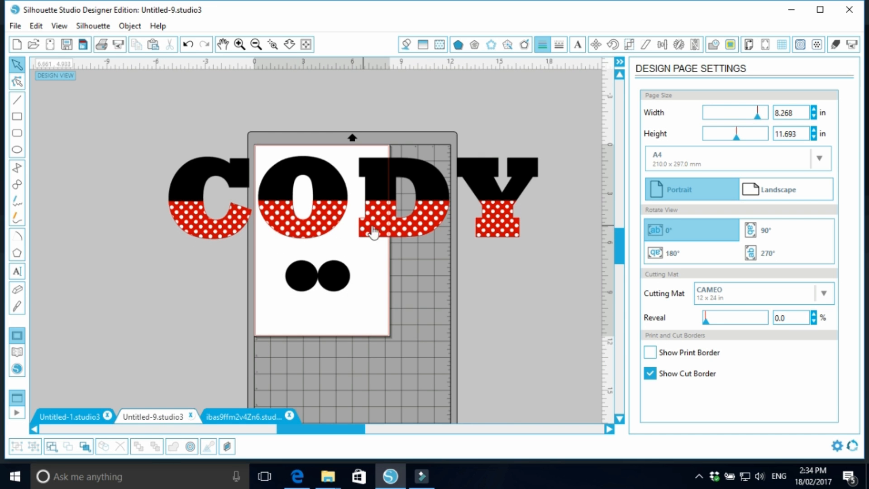
click(230, 418)
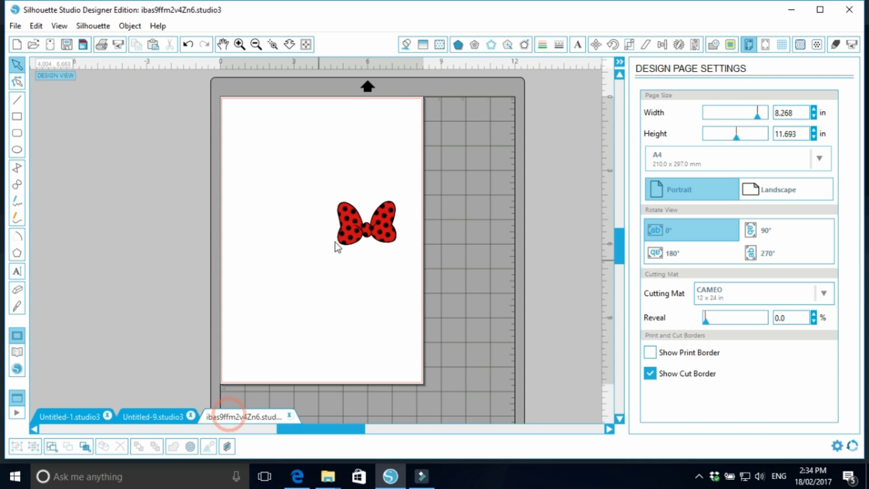
click(344, 236)
click(372, 273)
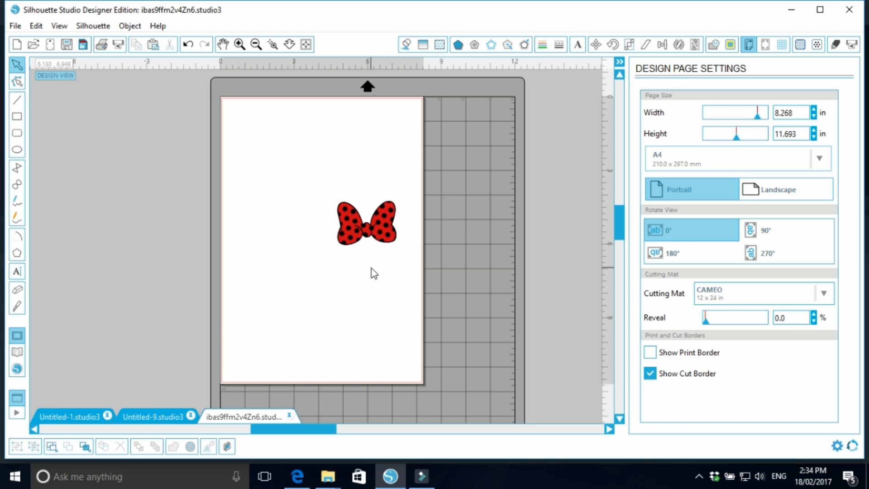
click(364, 238)
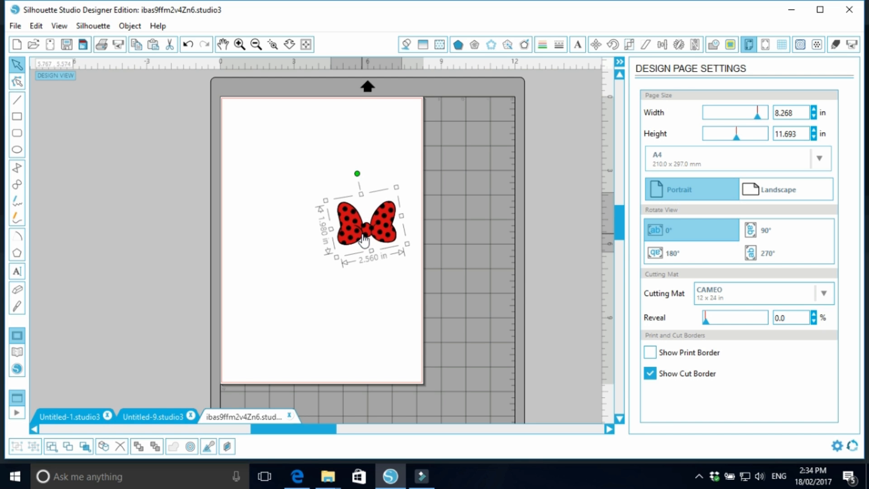
click(17, 352)
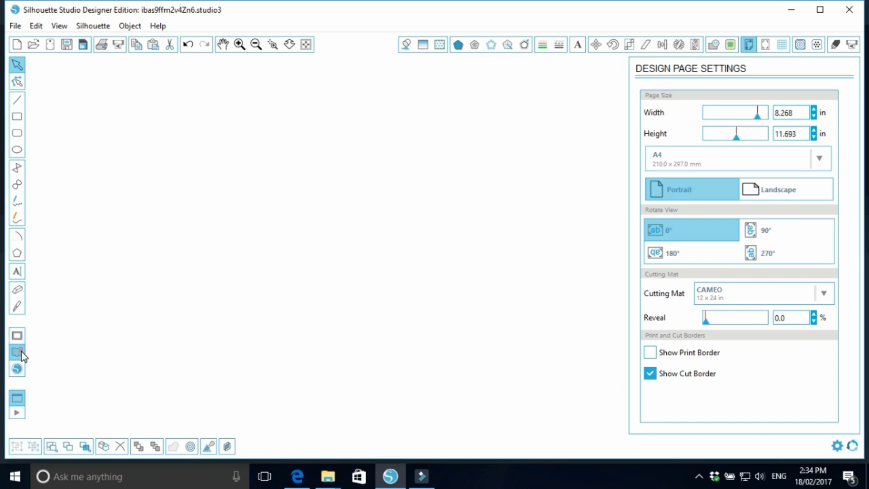
double_click(642, 145)
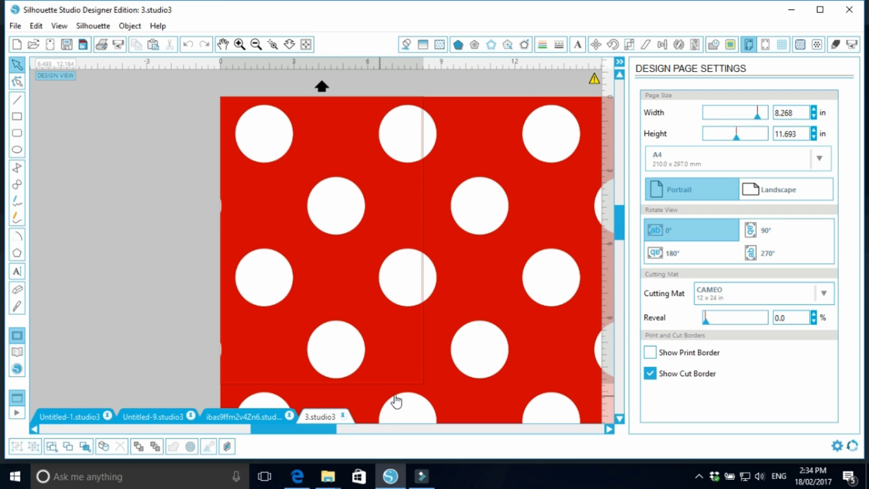
click(249, 415)
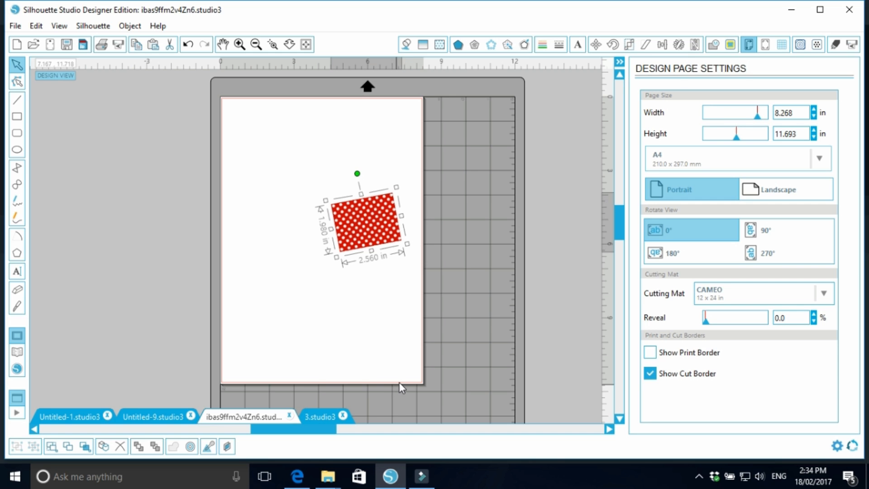
click(322, 418)
click(343, 416)
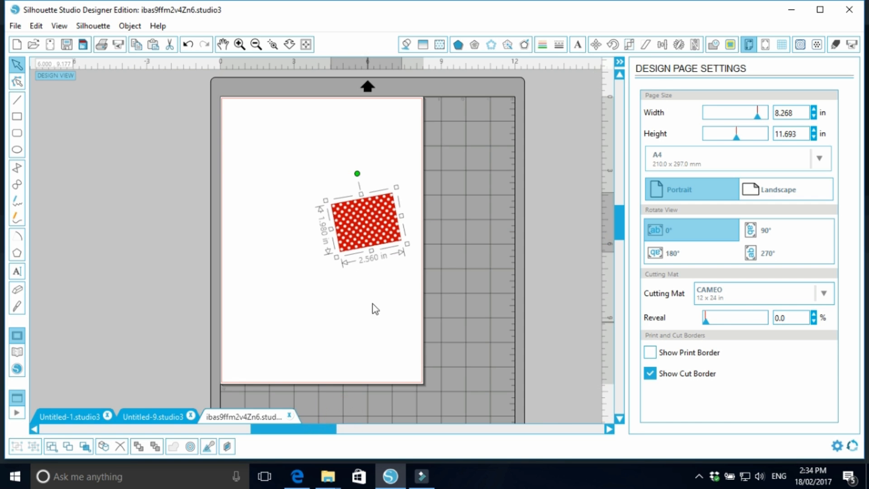
Undo the pattern fill on the bow.
click(188, 45)
click(336, 272)
click(397, 245)
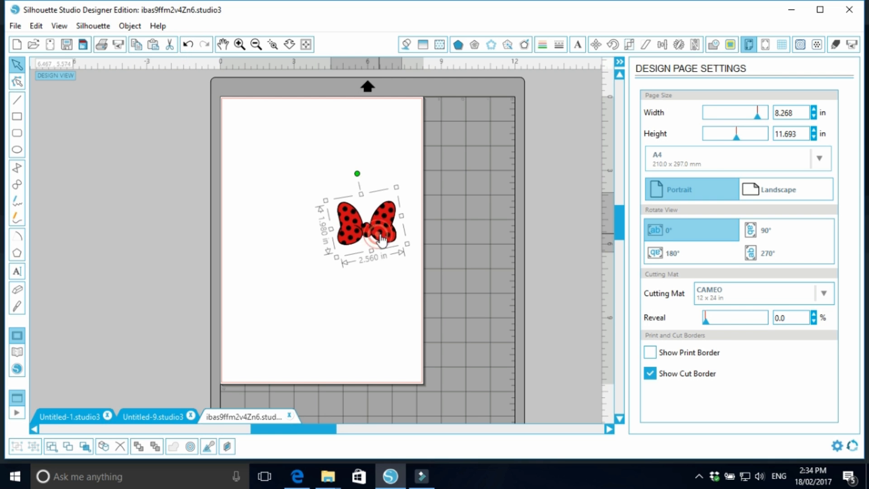
Trace the whole bow with the Trace method and move the original picture aside, clear of the traced lines.
click(730, 45)
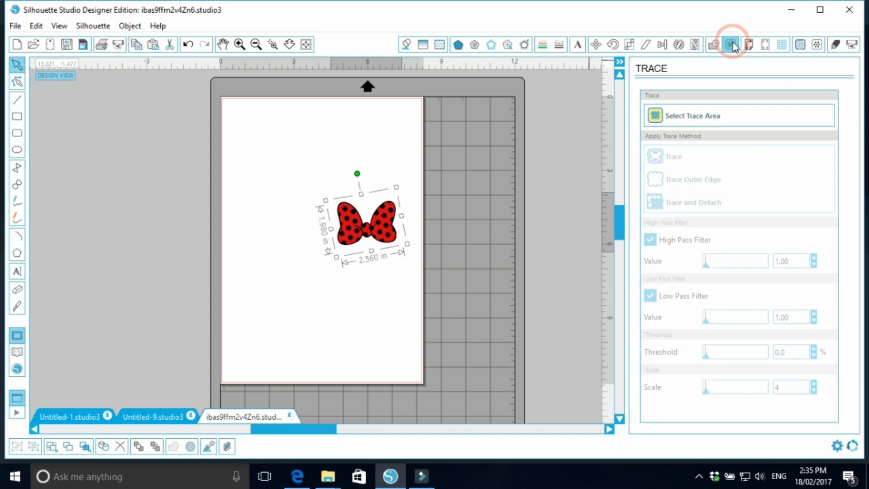
click(715, 118)
mouse_move(317, 183)
mouse_down()
mouse_move(404, 203)
mouse_move(410, 271)
mouse_up()
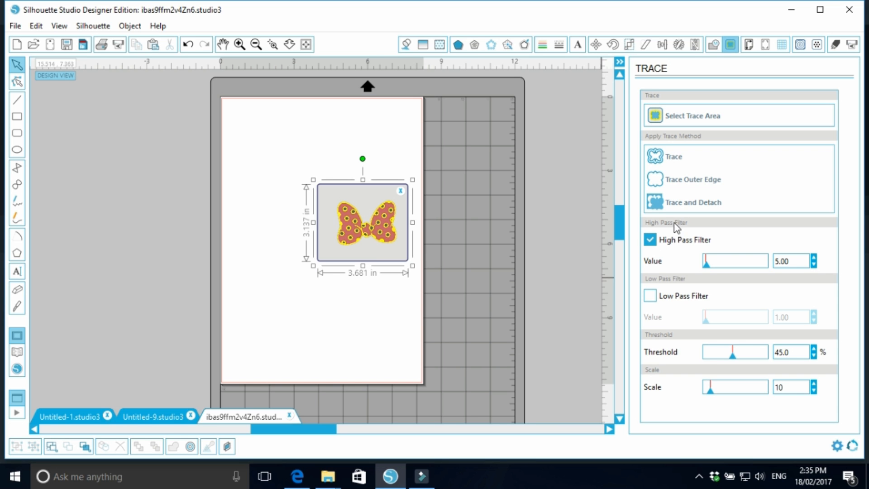
click(673, 156)
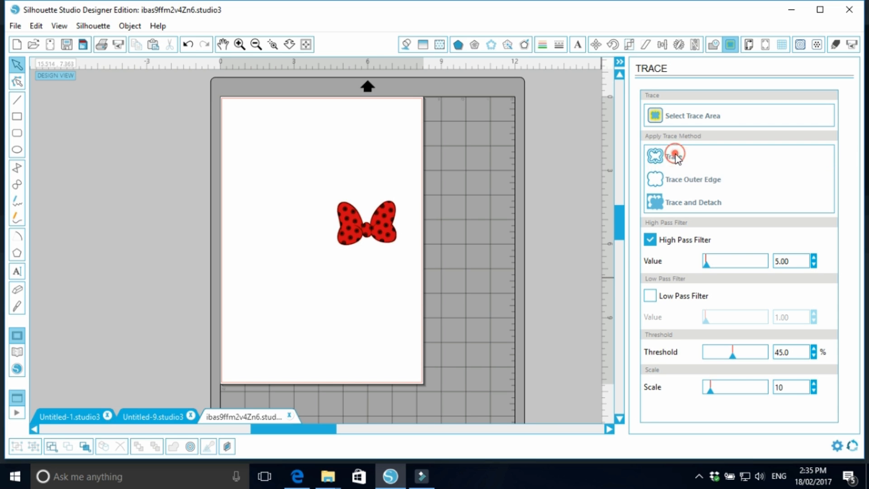
mouse_move(394, 244)
mouse_down()
mouse_move(402, 268)
mouse_move(330, 294)
mouse_move(297, 250)
mouse_move(255, 243)
mouse_up()
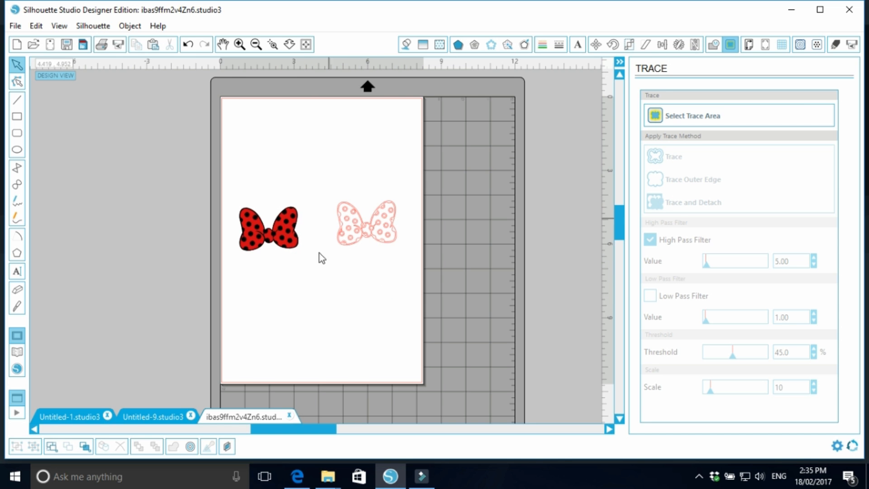
Release the compound path of the traced bow and delete the inner shape of its right loop.
drag(381, 243, 380, 221)
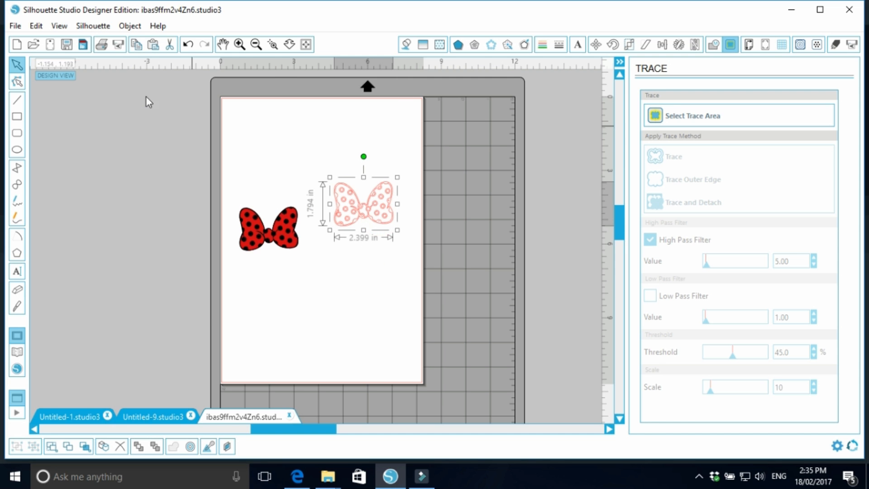
click(130, 25)
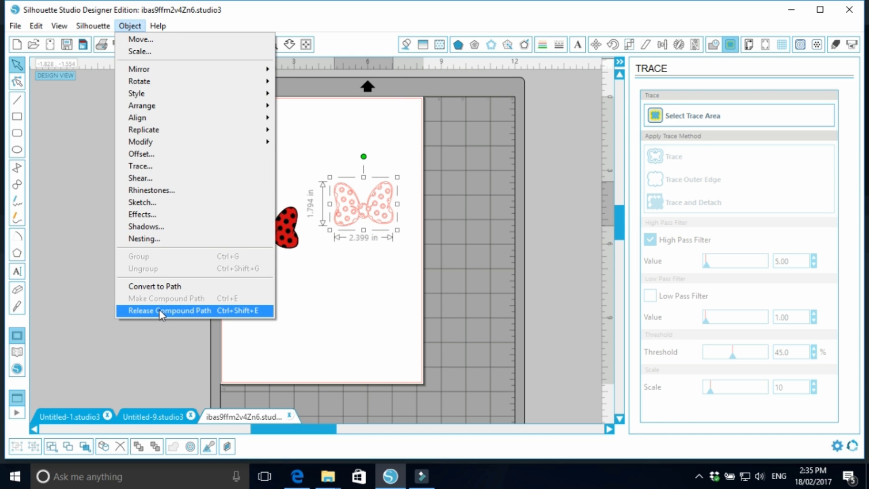
click(159, 311)
click(361, 292)
drag(390, 224, 390, 287)
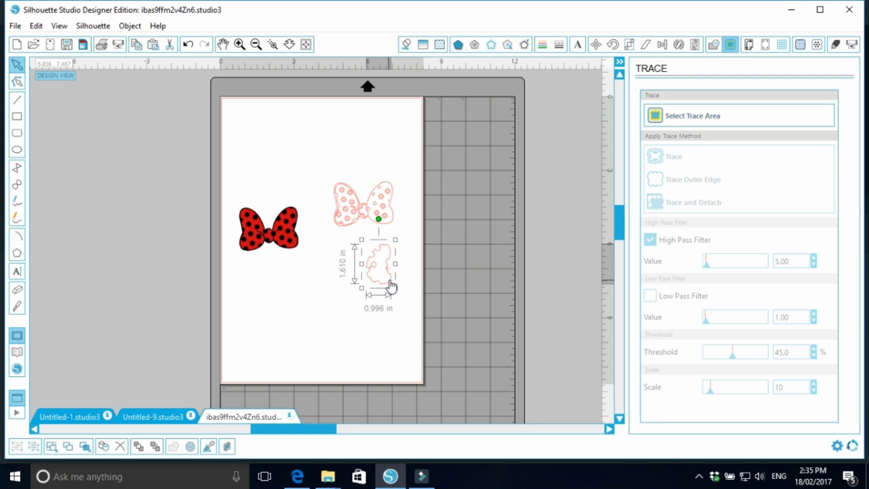
key(Delete)
Move the bow's outer outline below the other traced pieces, and delete those pieces and the original bow picture.
drag(390, 232, 374, 305)
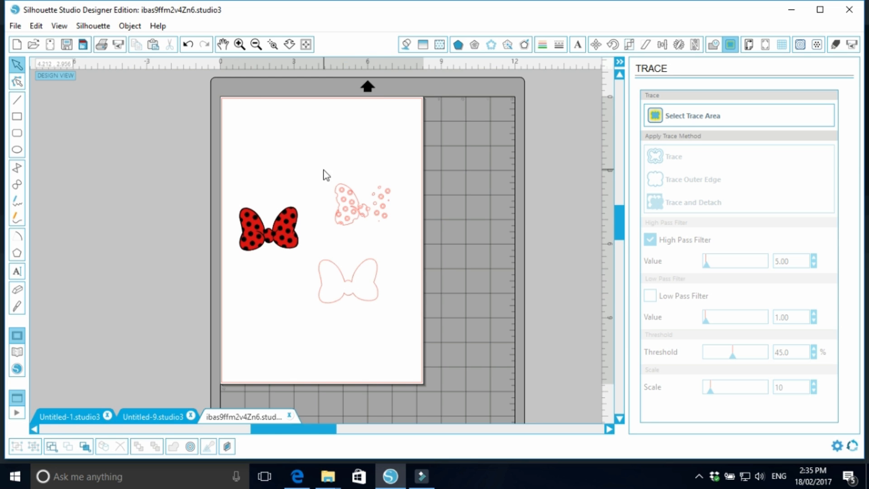
drag(321, 175, 394, 229)
key(Delete)
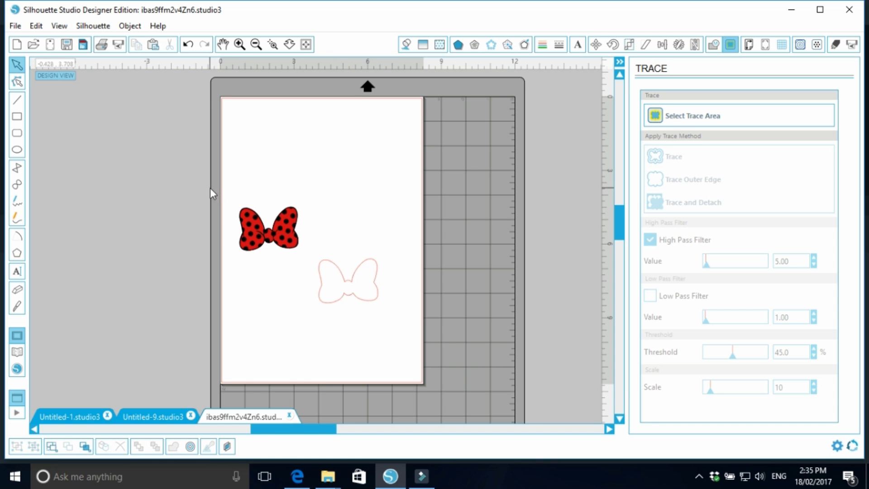
click(279, 207)
key(Delete)
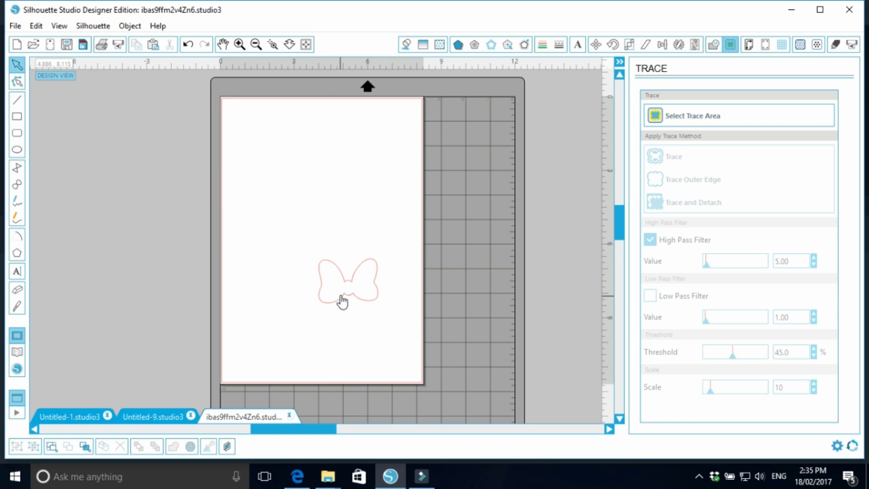
Move the bow outline up the page and fill it with the red polka-dot pattern "3" from the Mickey Mouse Clipart folder.
drag(343, 300, 316, 217)
click(316, 212)
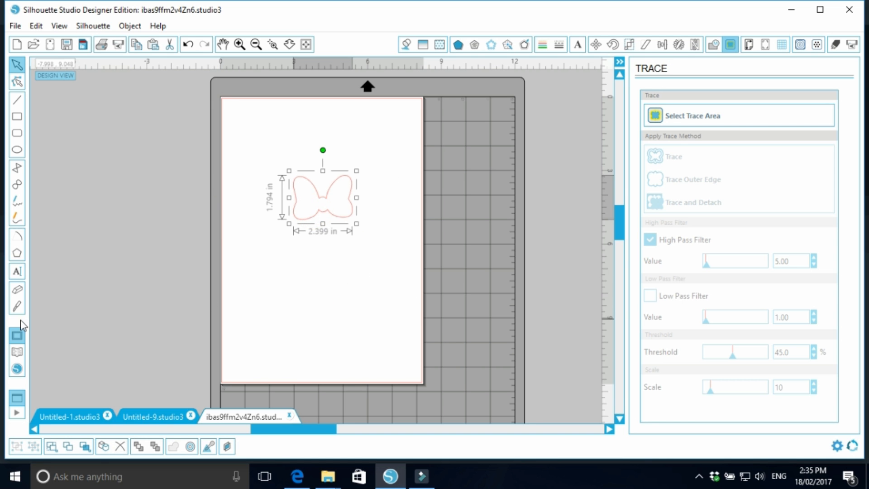
click(17, 351)
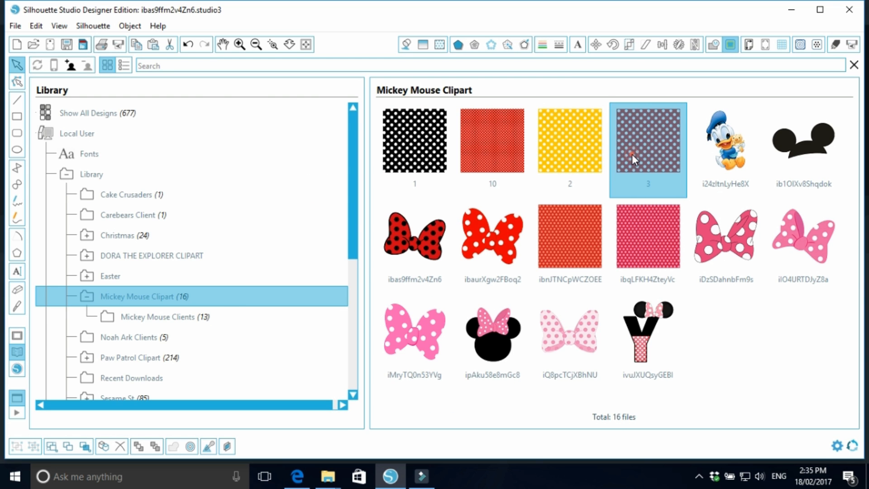
double_click(632, 154)
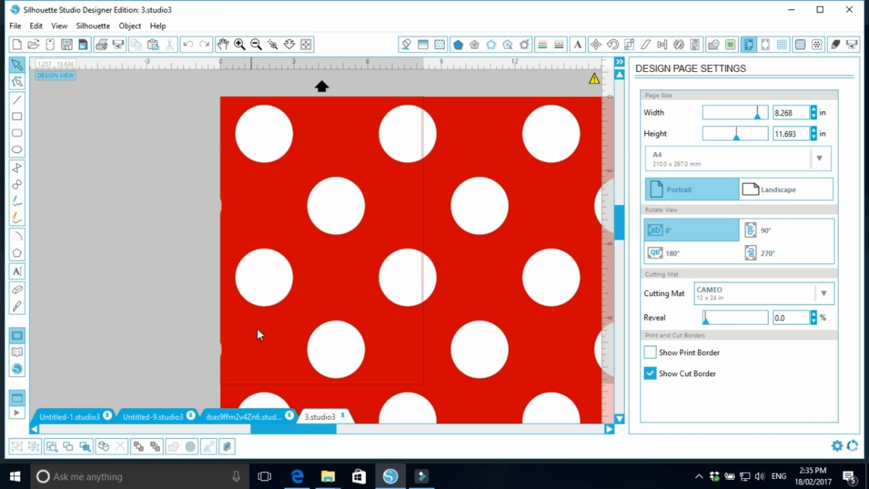
click(227, 416)
click(346, 273)
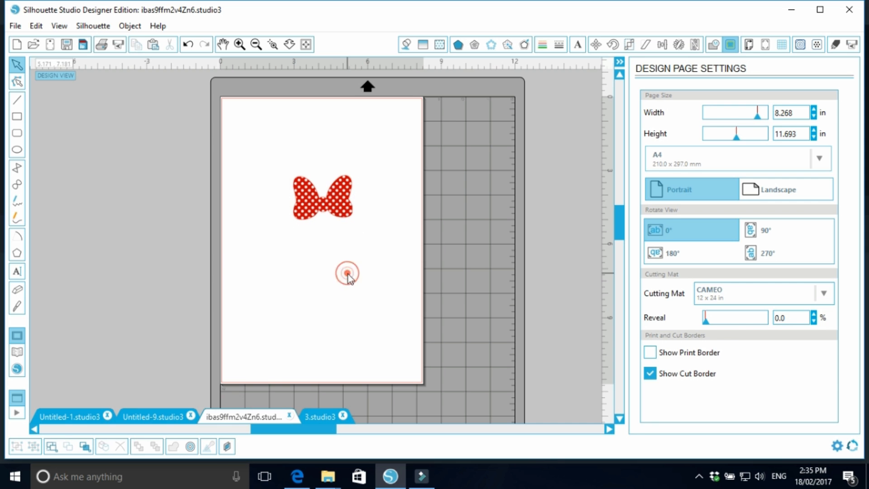
Set the polka-dot bow's line colour to the red picked from its own pattern.
click(339, 222)
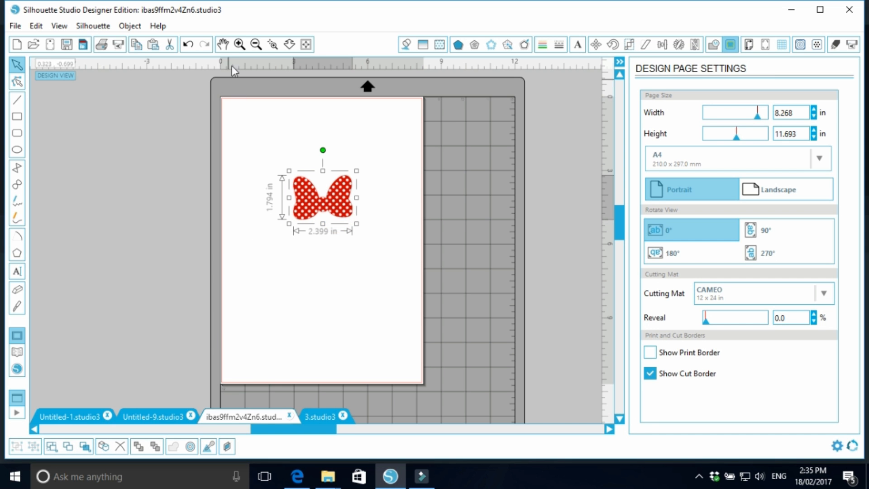
click(240, 44)
scroll(349, 251, up, 1)
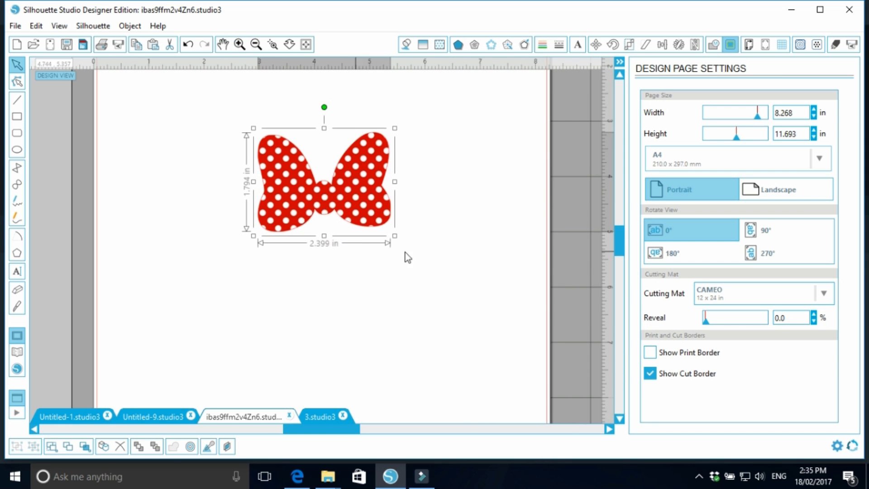
click(541, 44)
click(652, 99)
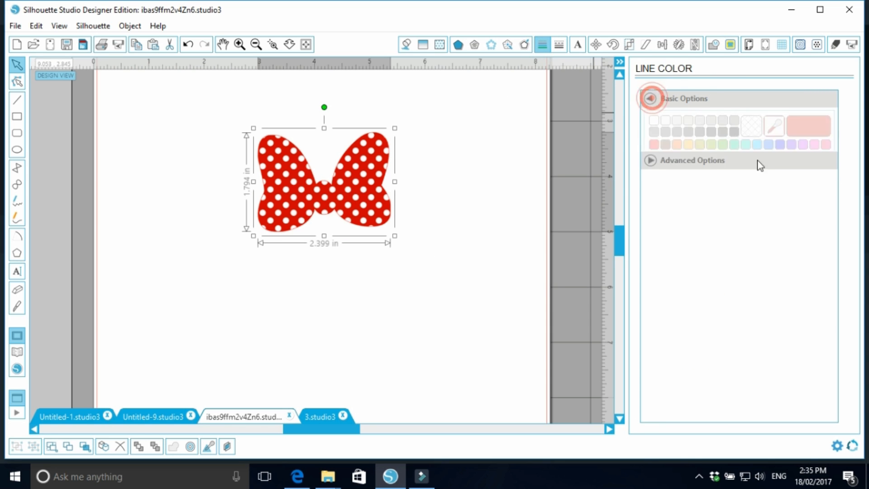
click(774, 125)
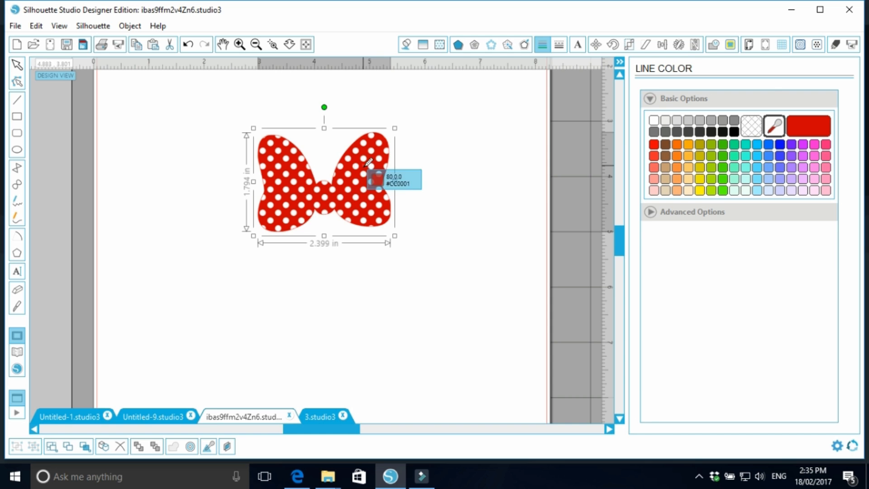
click(380, 161)
click(452, 200)
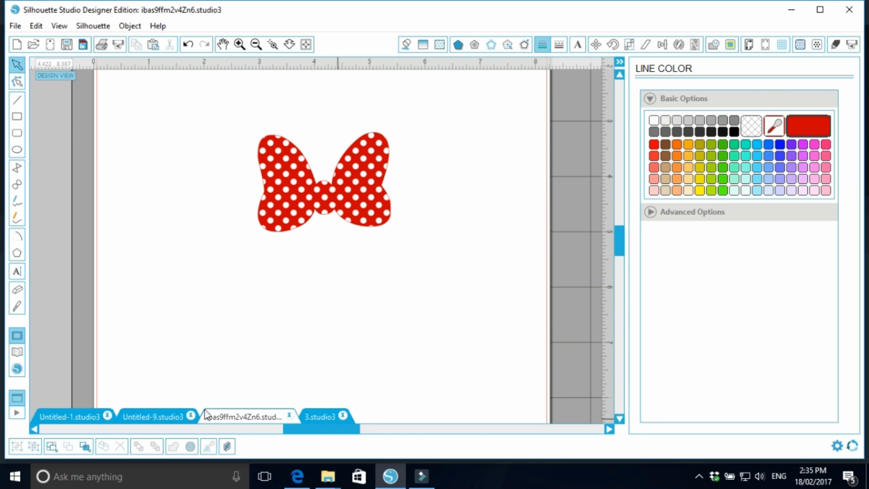
Cut the polka-dot bow, paste it into the Untitled-9 design and place it over the middle of the two black circles.
right_click(363, 173)
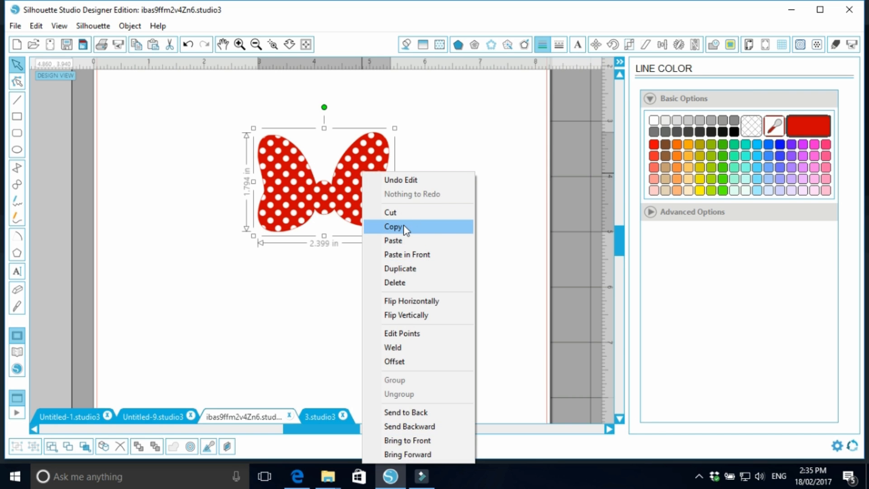
click(395, 211)
click(160, 415)
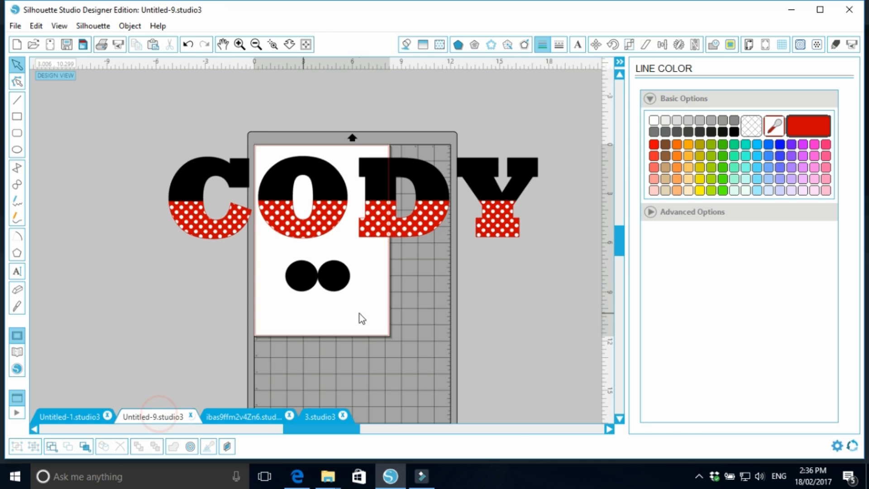
right_click(407, 288)
click(436, 346)
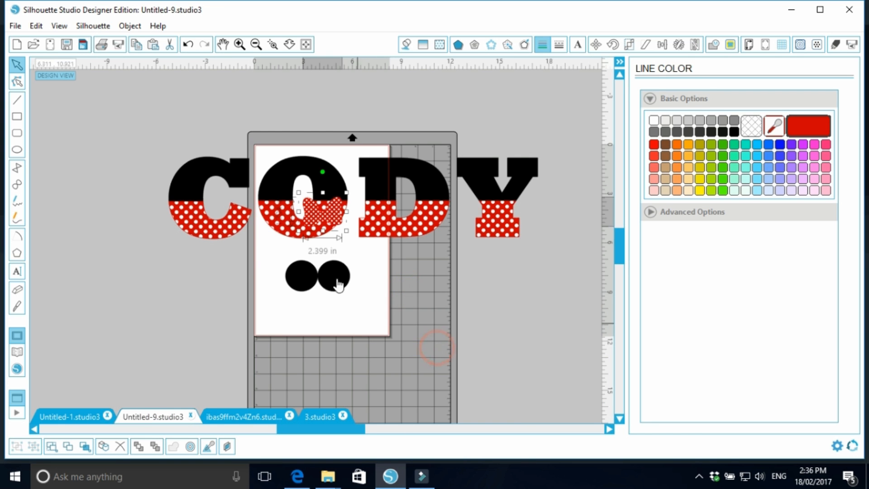
drag(329, 219, 327, 287)
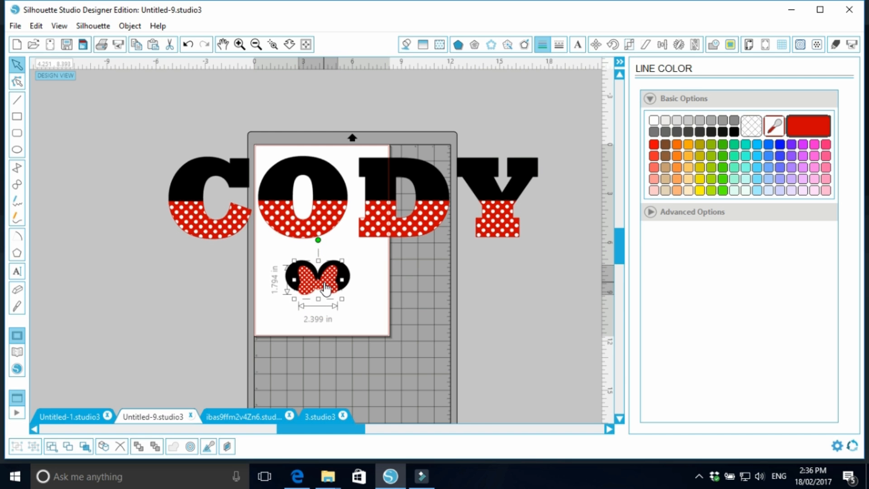
Lower the bow slightly and bring the two black circles closer together so they overlap, about 3.7 in wide overall.
click(350, 316)
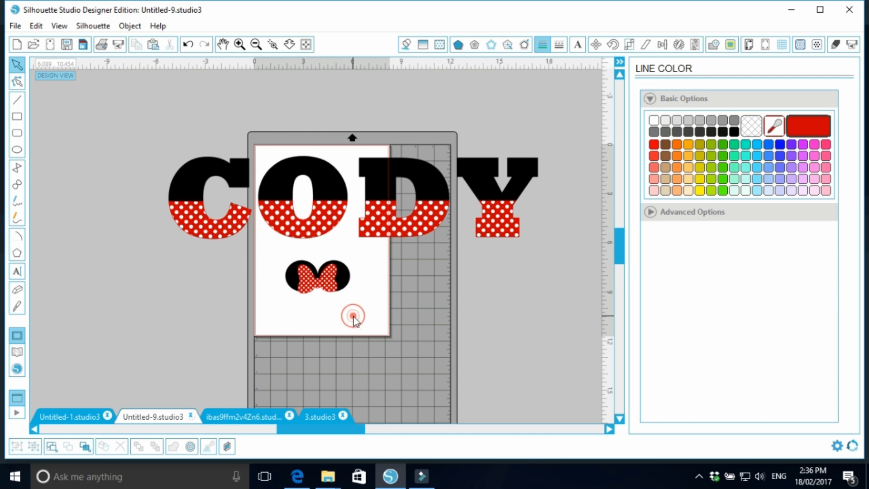
click(243, 46)
click(245, 47)
mouse_move(339, 355)
mouse_down()
mouse_move(341, 380)
mouse_move(341, 357)
mouse_move(338, 364)
mouse_up()
drag(368, 332, 363, 335)
drag(257, 329, 265, 335)
click(397, 375)
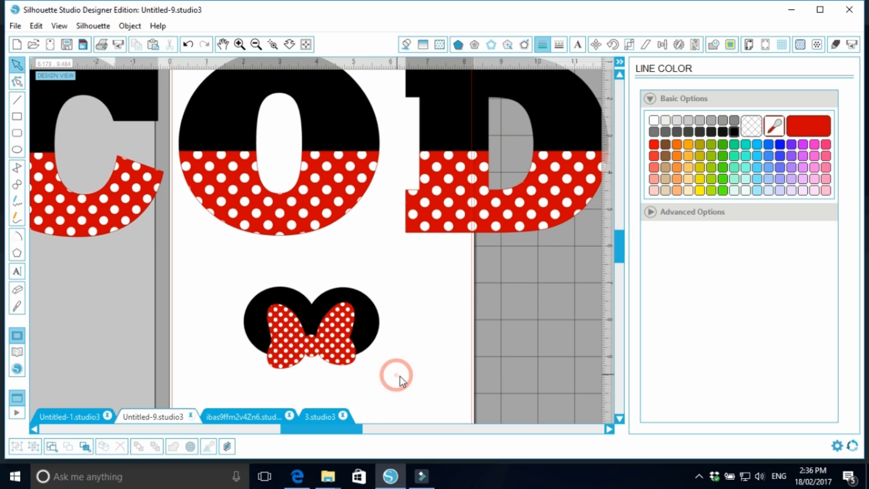
Group the polka-dot bow and the two black ear circles into one object.
drag(372, 386, 394, 283)
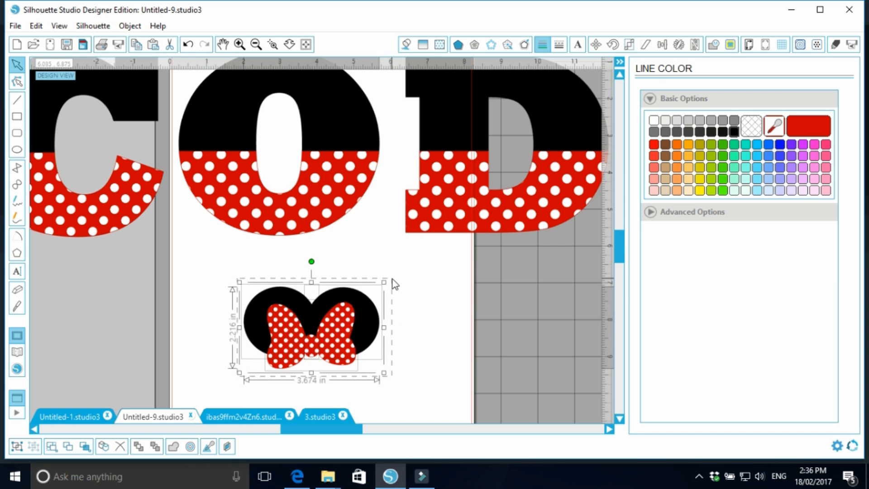
click(428, 349)
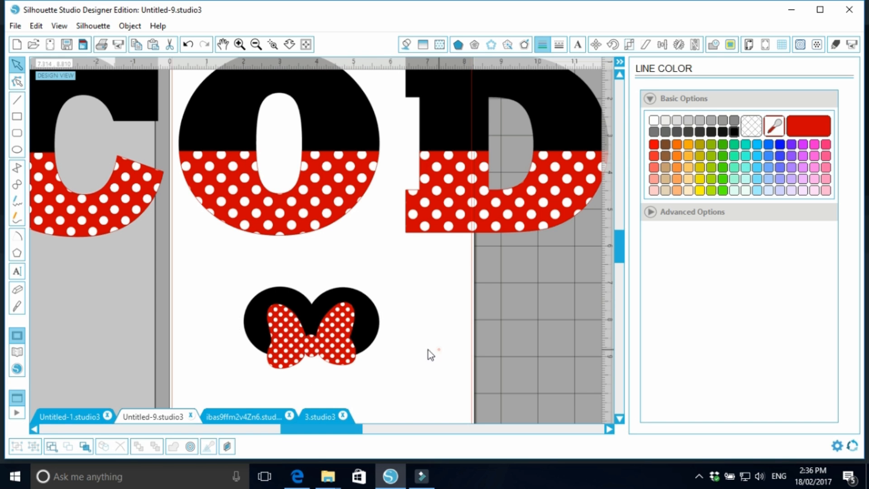
click(314, 304)
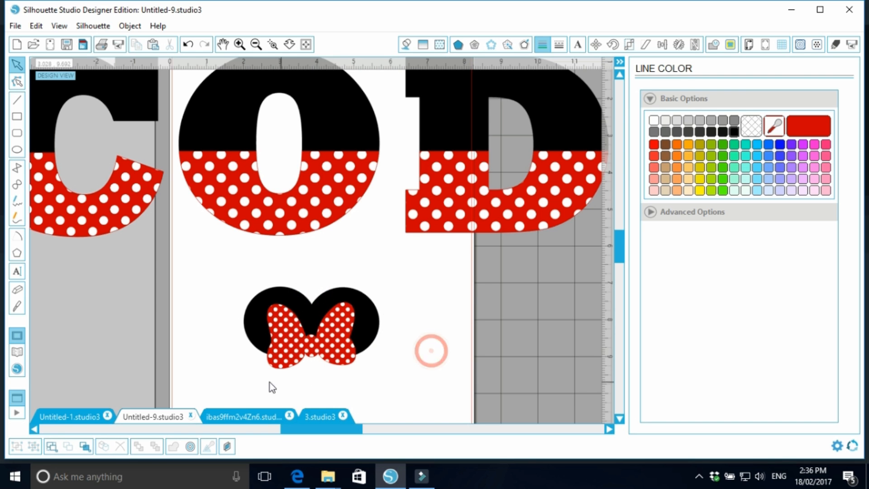
drag(430, 351, 256, 378)
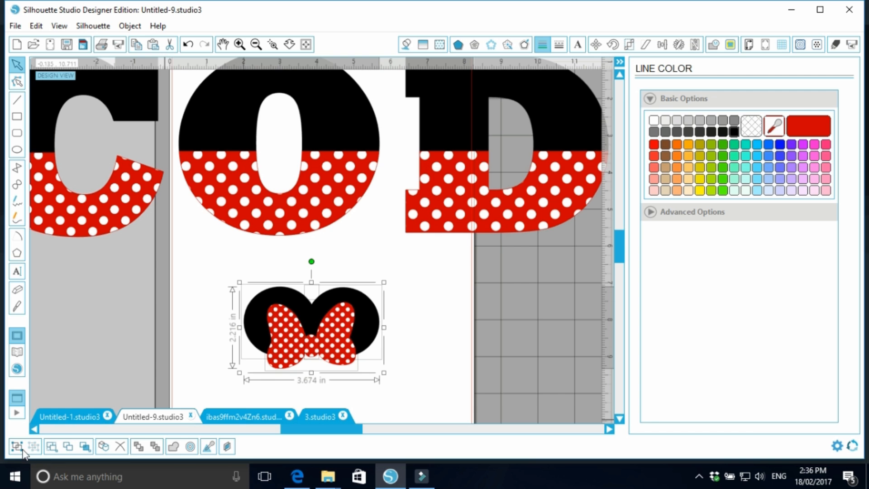
click(432, 351)
Move the grouped ears and bow onto the top of the letter C.
drag(350, 333, 386, 329)
drag(335, 323, 251, 336)
drag(308, 433, 276, 433)
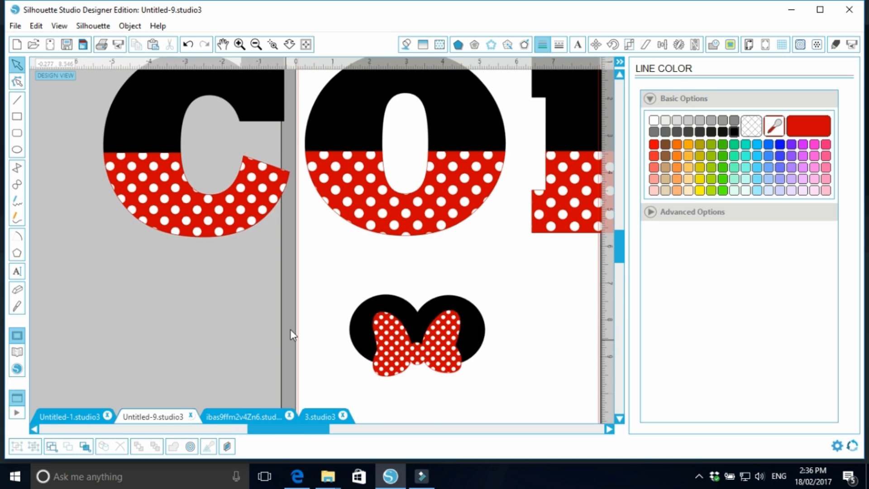
scroll(289, 329, up, 1)
drag(407, 368, 192, 91)
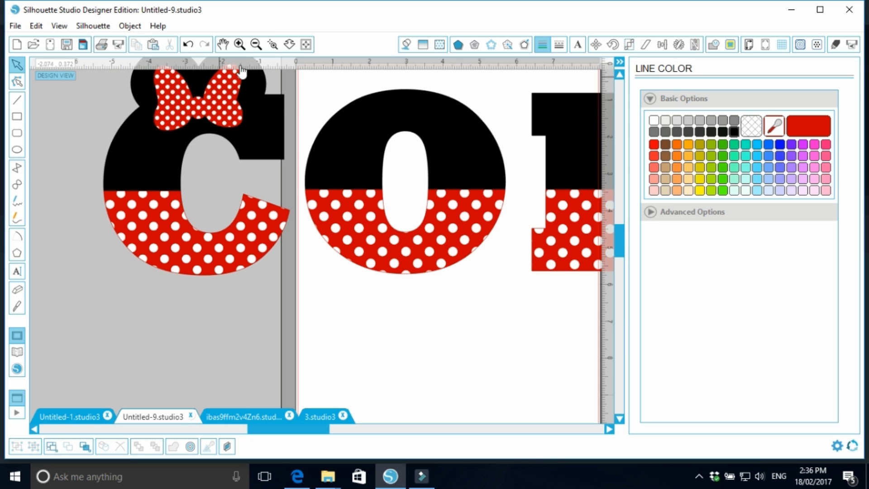
Duplicate the ears-and-bow group and place the copies on top of the letters O and D.
click(256, 44)
scroll(421, 321, up, 1)
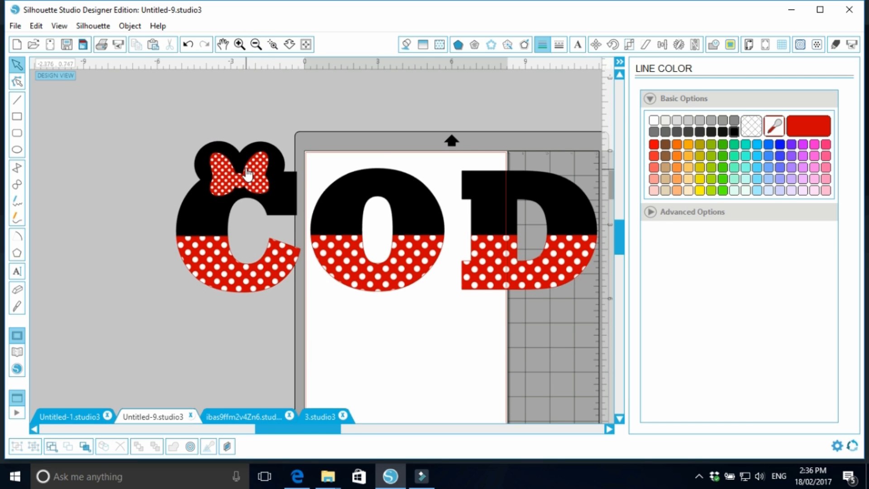
right_click(246, 174)
click(290, 236)
drag(252, 158, 557, 171)
right_click(383, 173)
click(418, 235)
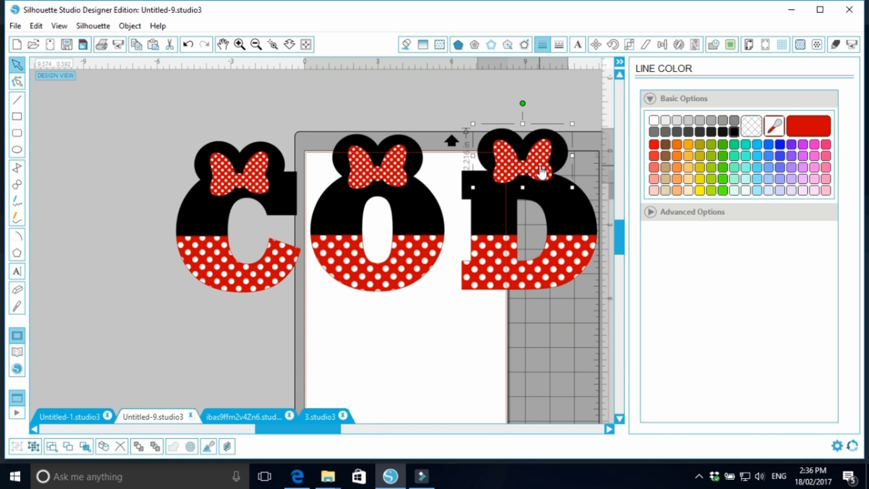
Duplicate the ears-and-bow group once more and place the copy on top of the letter Y.
drag(307, 429, 353, 429)
right_click(367, 165)
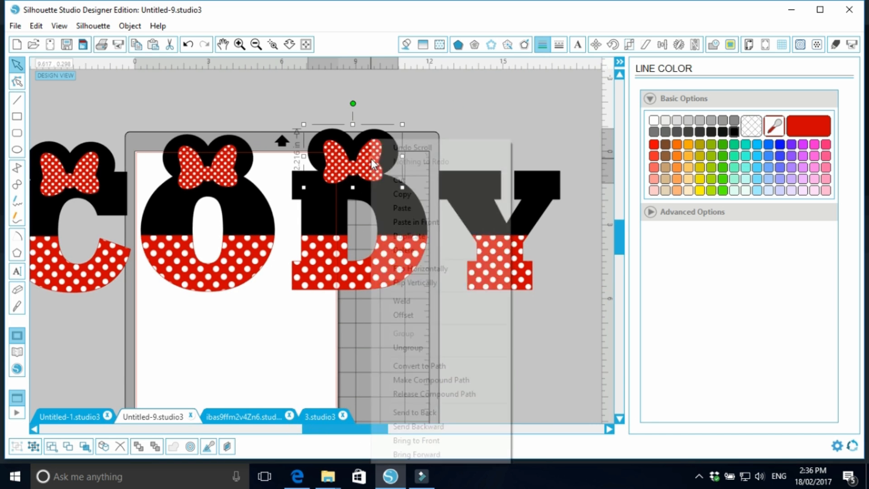
click(407, 235)
drag(382, 154, 535, 170)
click(486, 316)
Move all four decorated letters together off the page, into the empty area on its left side.
drag(53, 324, 561, 127)
drag(496, 251, 140, 285)
drag(322, 431, 199, 448)
click(255, 44)
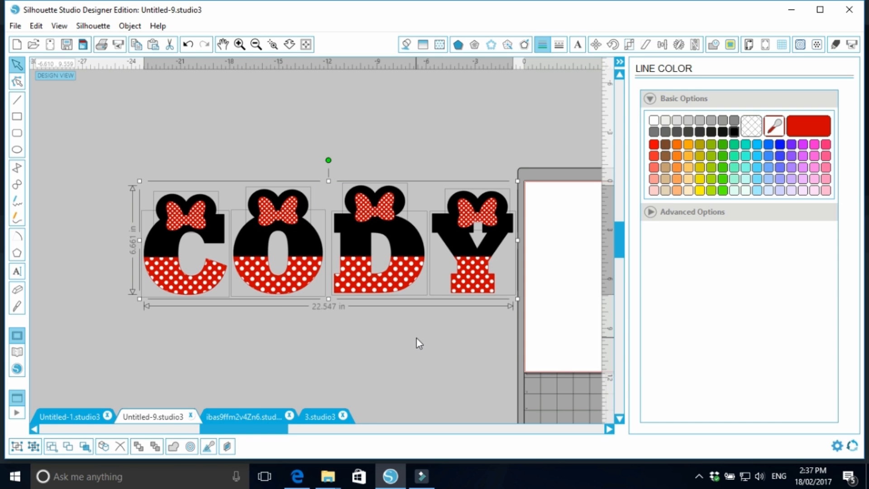
click(376, 357)
Group the letter C with its ears and bow and move it onto the page.
drag(134, 311, 225, 230)
click(19, 447)
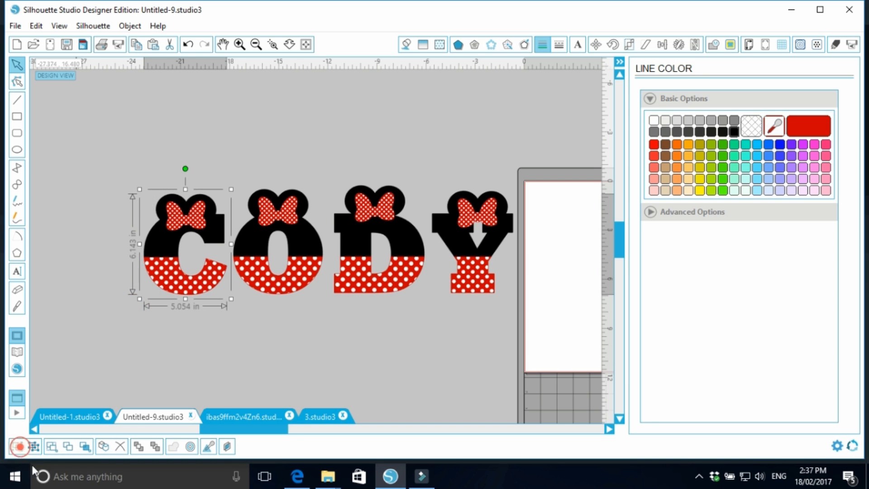
drag(197, 289, 578, 294)
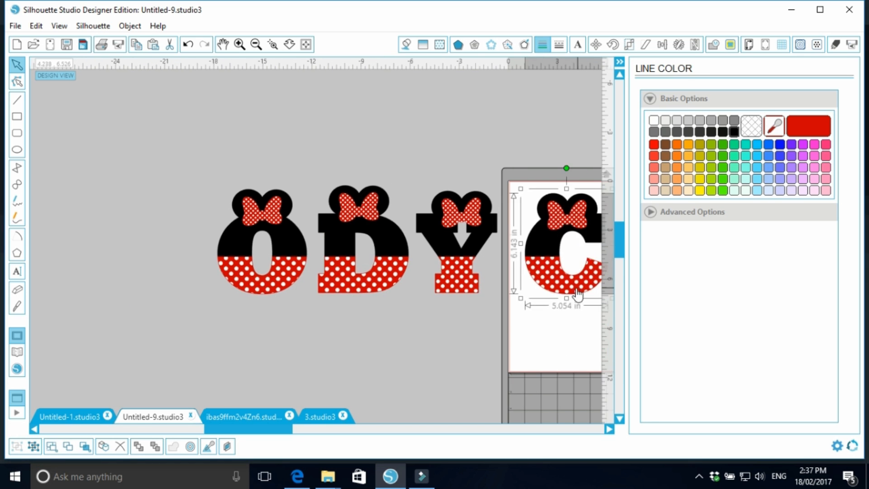
Fit the grouped C into the page's upper-left corner and display the design page settings.
drag(267, 430, 315, 428)
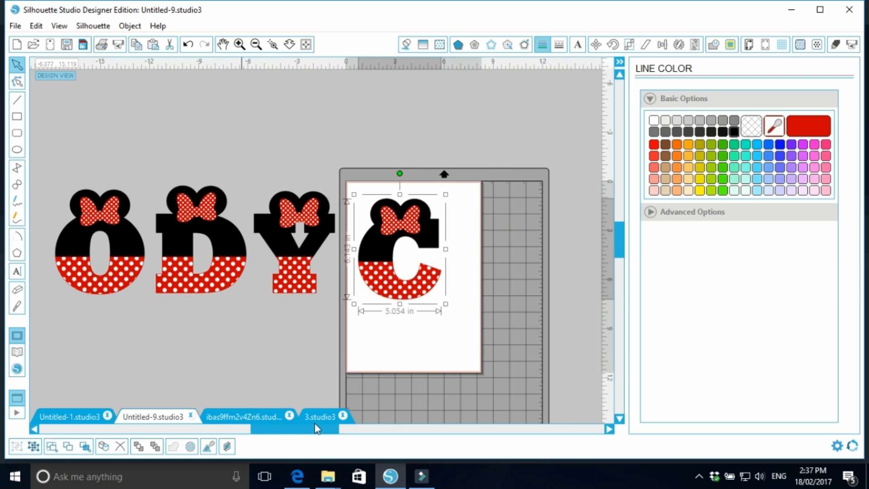
drag(407, 295, 399, 283)
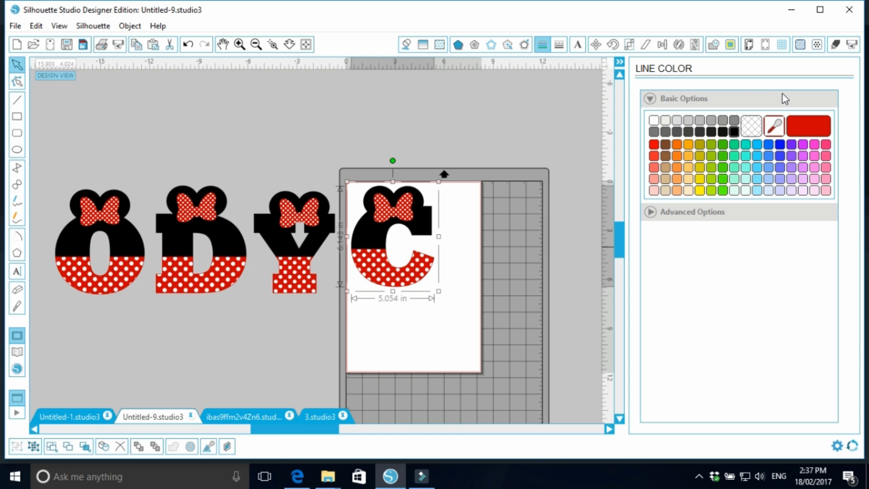
click(662, 45)
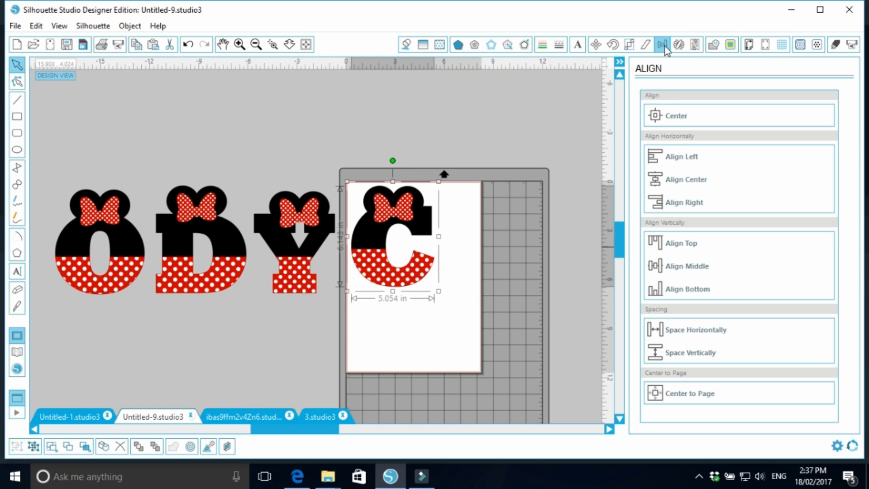
click(749, 45)
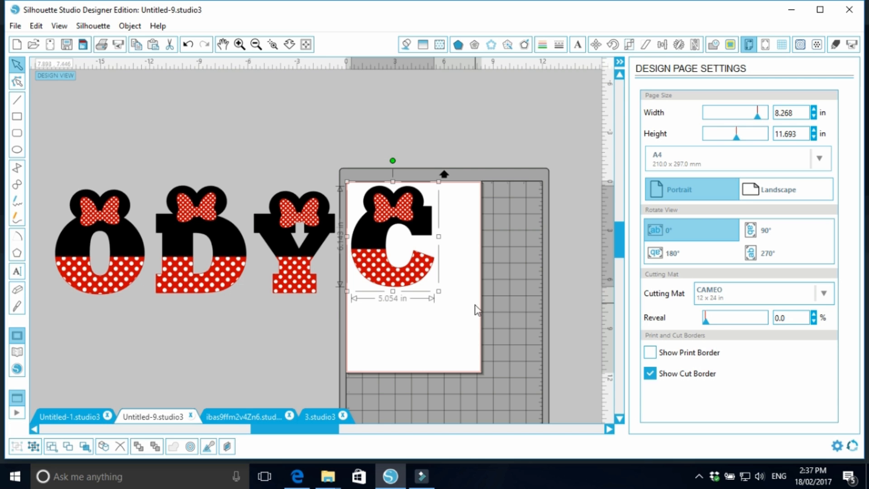
Group the letter O with its ears and bow, and fit it below the C on the page, rotated diagonally clockwise.
click(123, 276)
drag(122, 274, 121, 196)
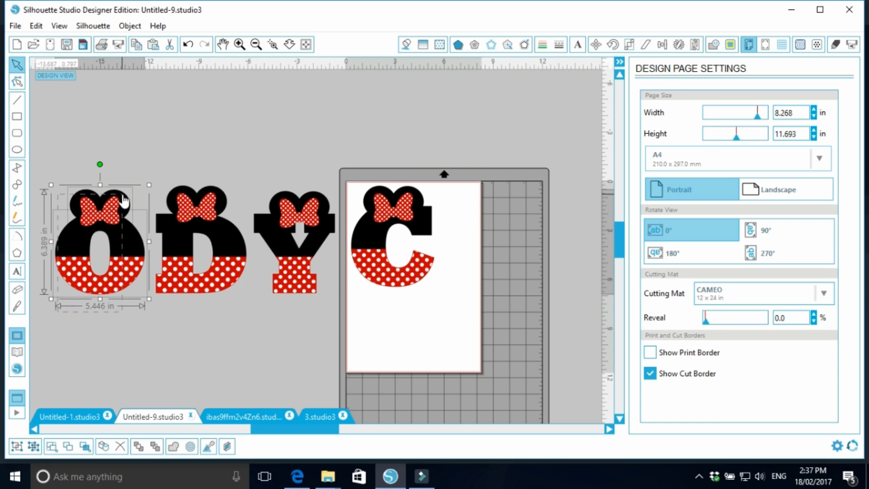
click(18, 447)
drag(112, 289, 450, 367)
drag(438, 242, 503, 252)
drag(454, 352, 442, 347)
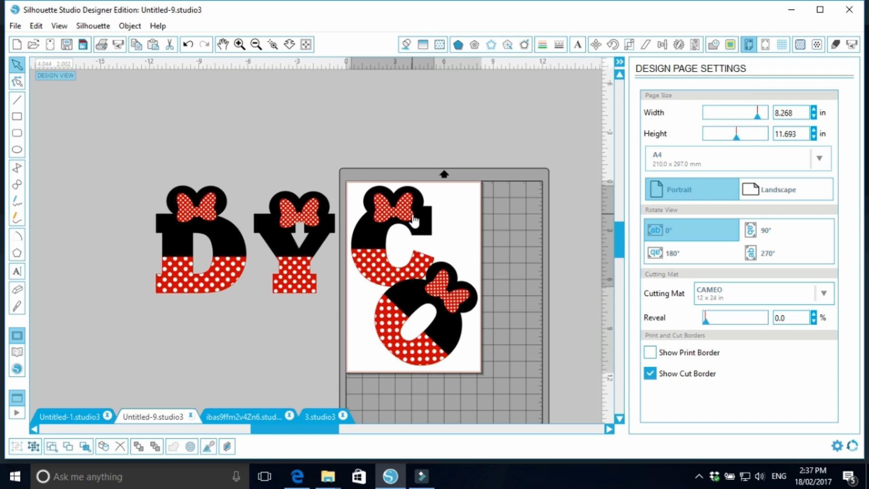
Rotate the C diagonally clockwise and readjust the O's angle and position so both letters fit on the page without overlapping.
click(405, 238)
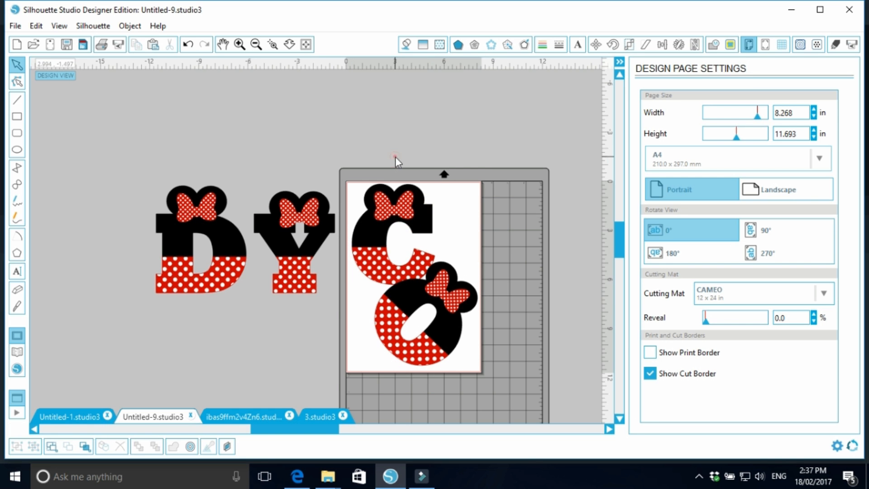
mouse_move(394, 158)
mouse_down()
mouse_move(442, 200)
mouse_move(429, 220)
mouse_up()
click(448, 312)
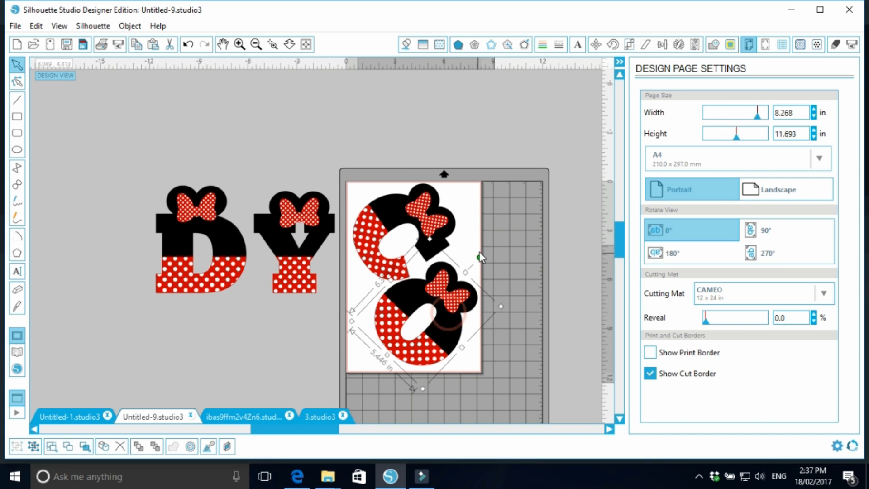
drag(480, 257, 488, 267)
drag(437, 362, 428, 367)
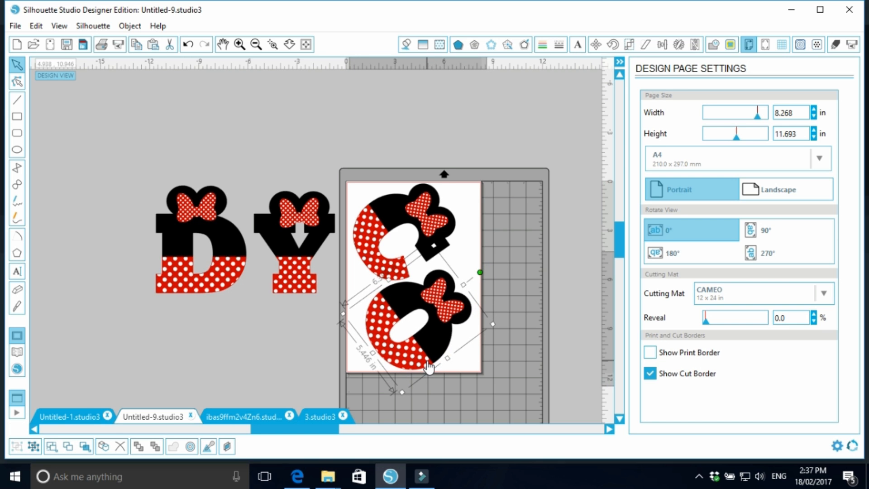
click(526, 348)
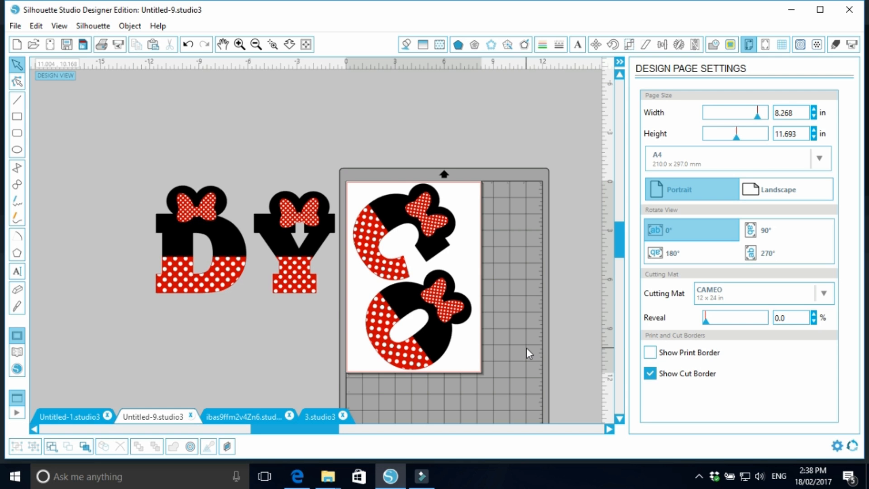
Look through the printers offered for printing the page, without printing.
click(16, 26)
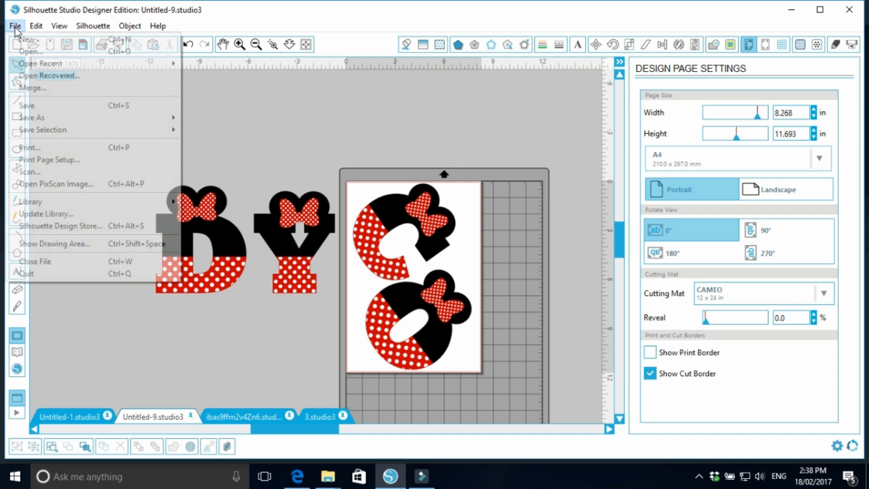
click(42, 145)
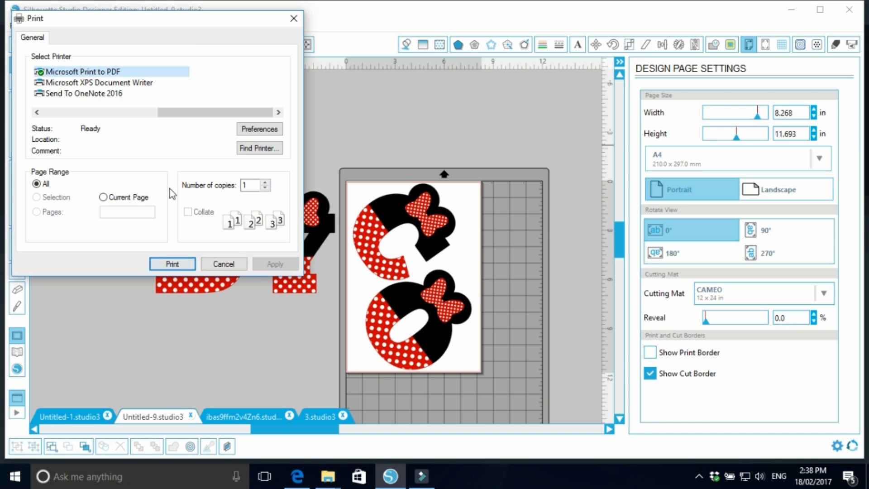
drag(177, 113, 47, 124)
click(219, 260)
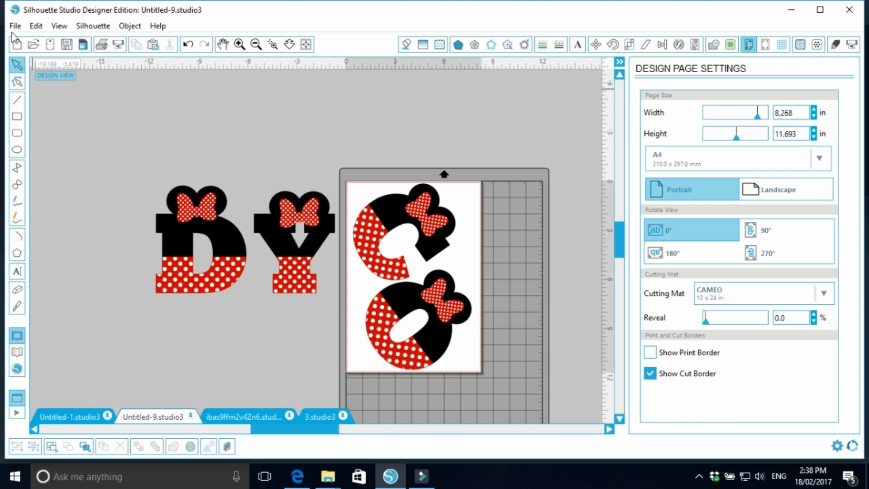
Check the paper size and orientation in the print page setup, leaving them as they are.
click(15, 26)
click(48, 160)
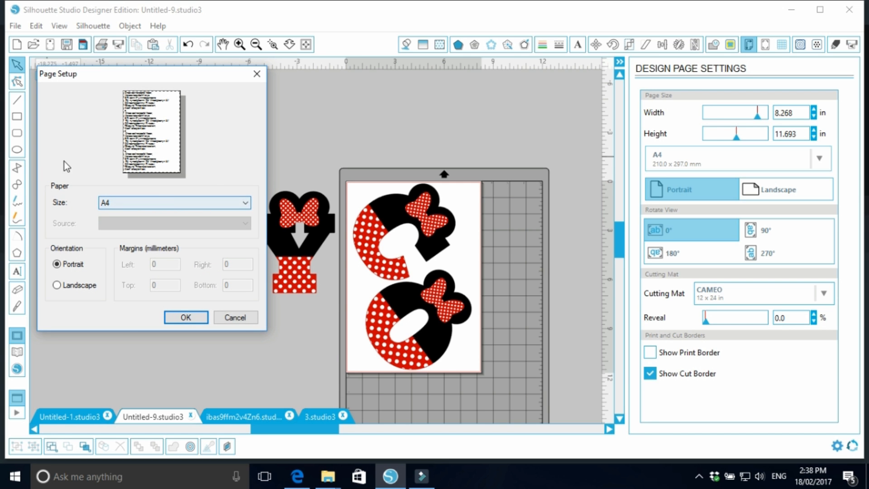
click(233, 317)
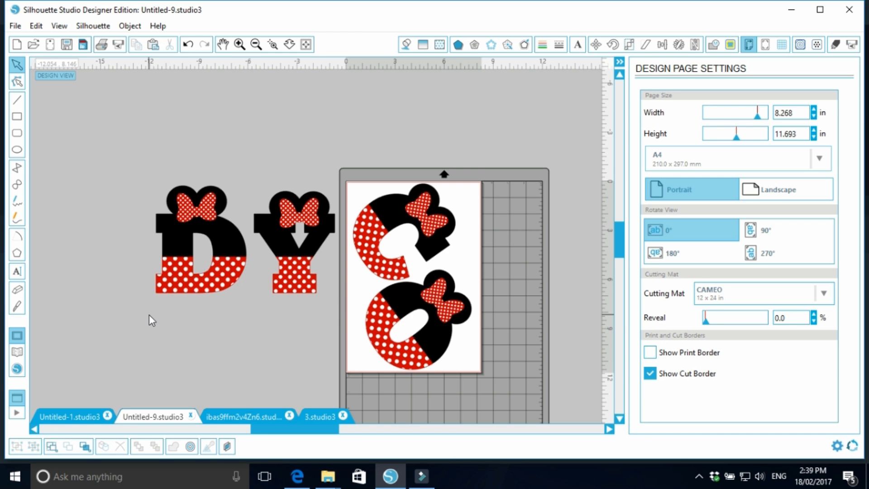
Flip the letter D together with its ears and bow horizontally.
click(157, 289)
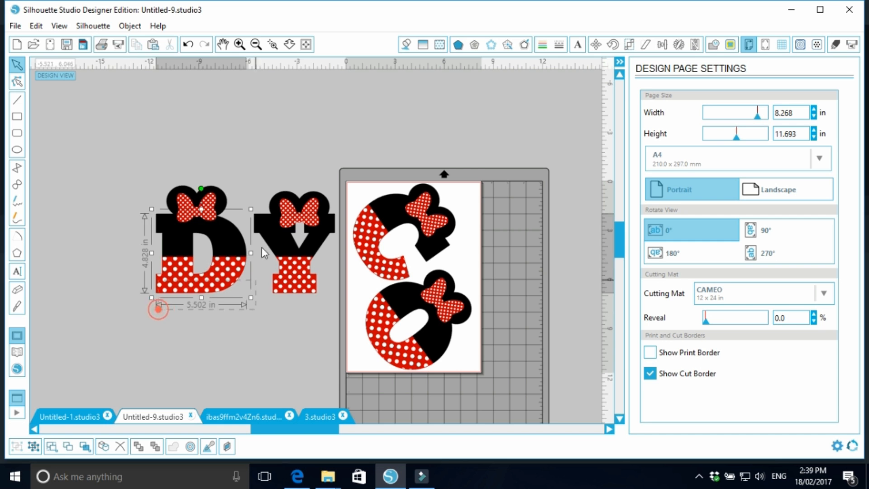
right_click(223, 271)
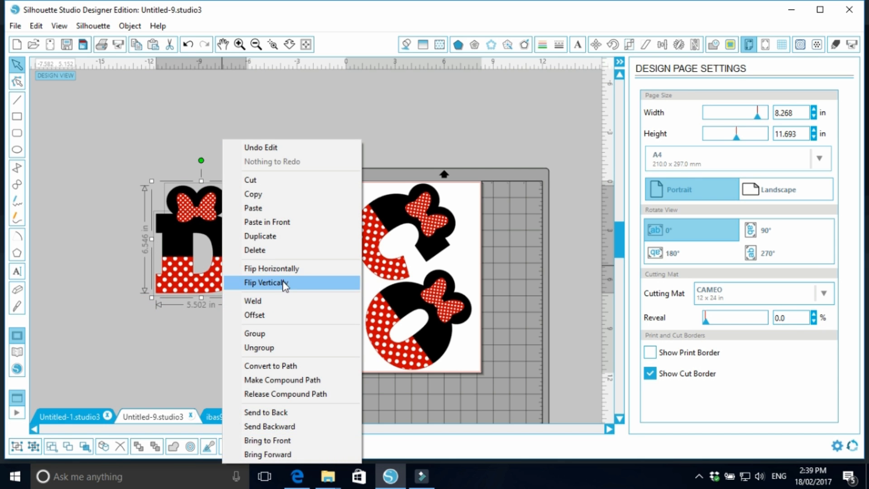
click(286, 270)
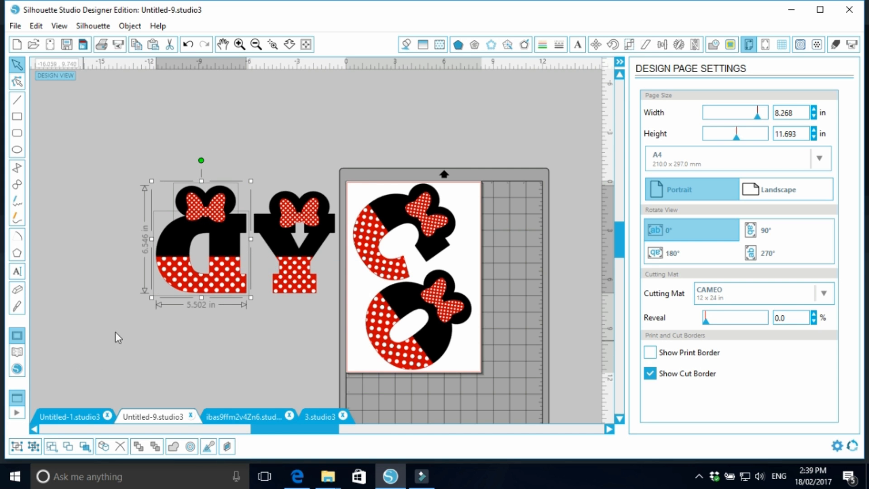
right_click(228, 285)
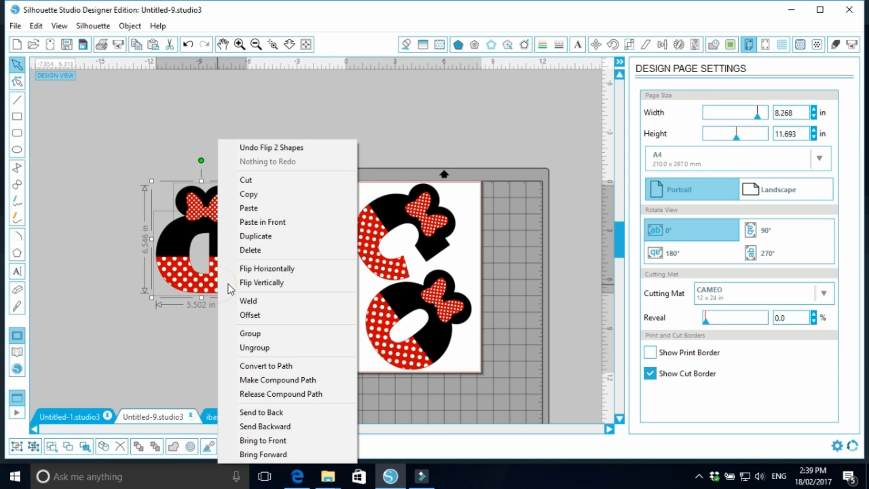
click(166, 330)
Try moving the mirrored D farther away from the Y, and undo the move.
drag(212, 288, 170, 300)
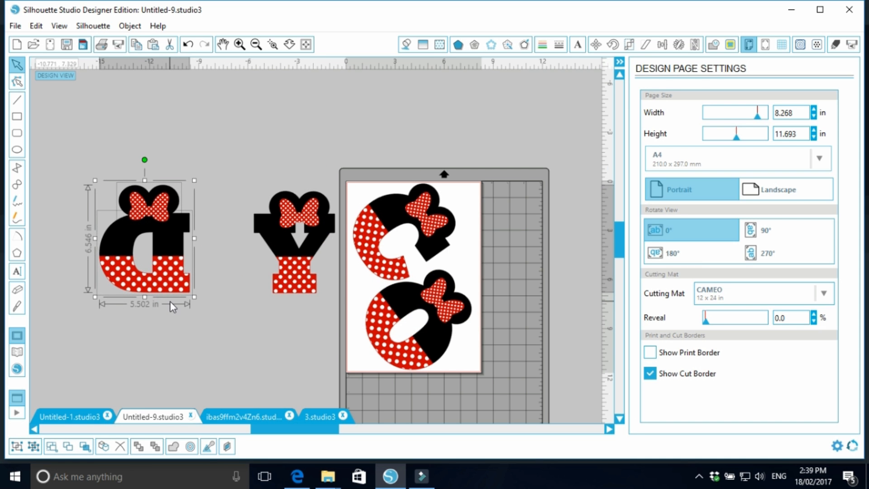
click(189, 45)
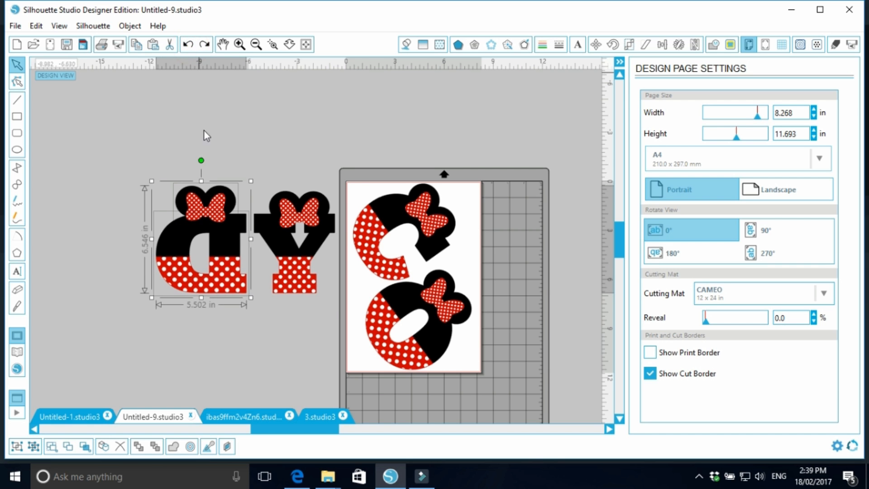
click(189, 45)
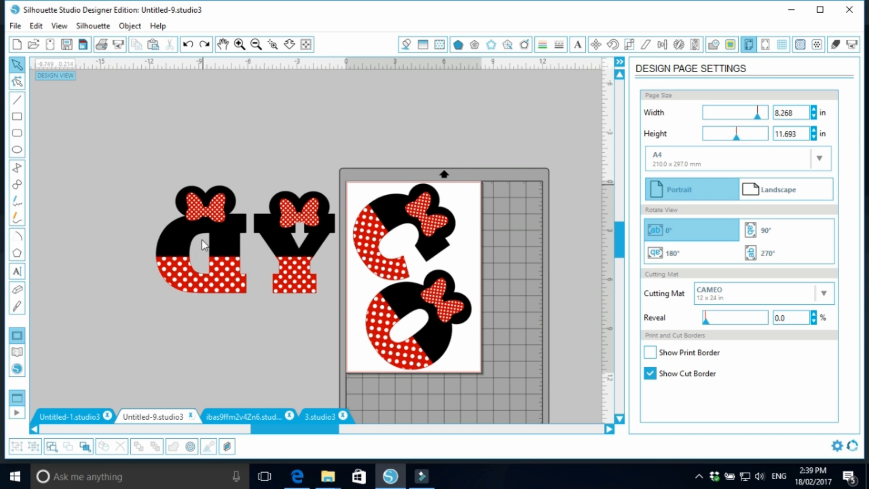